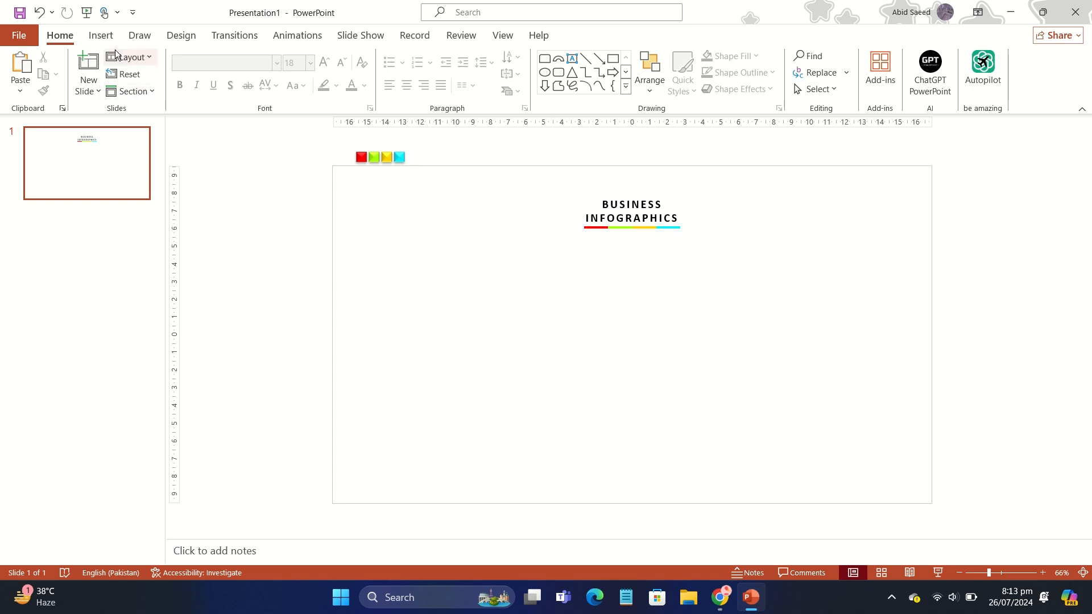
# - Draw a rounded rectangle about 8 cm high and 5.9 cm wide on the slide's left side, below the title
pyautogui.click(102, 37)
pyautogui.click(224, 73)
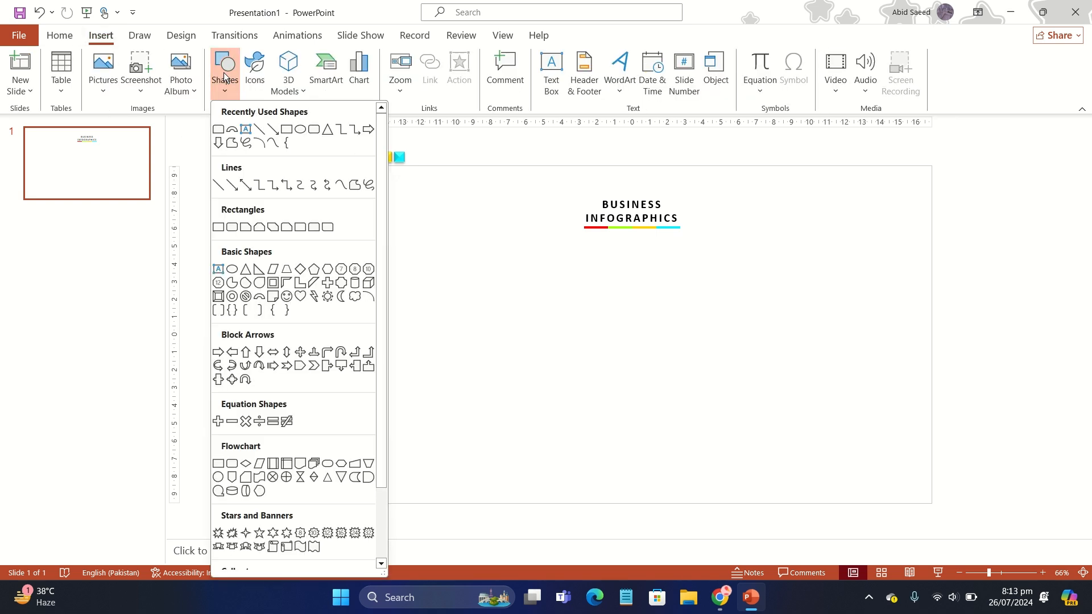
pyautogui.click(313, 130)
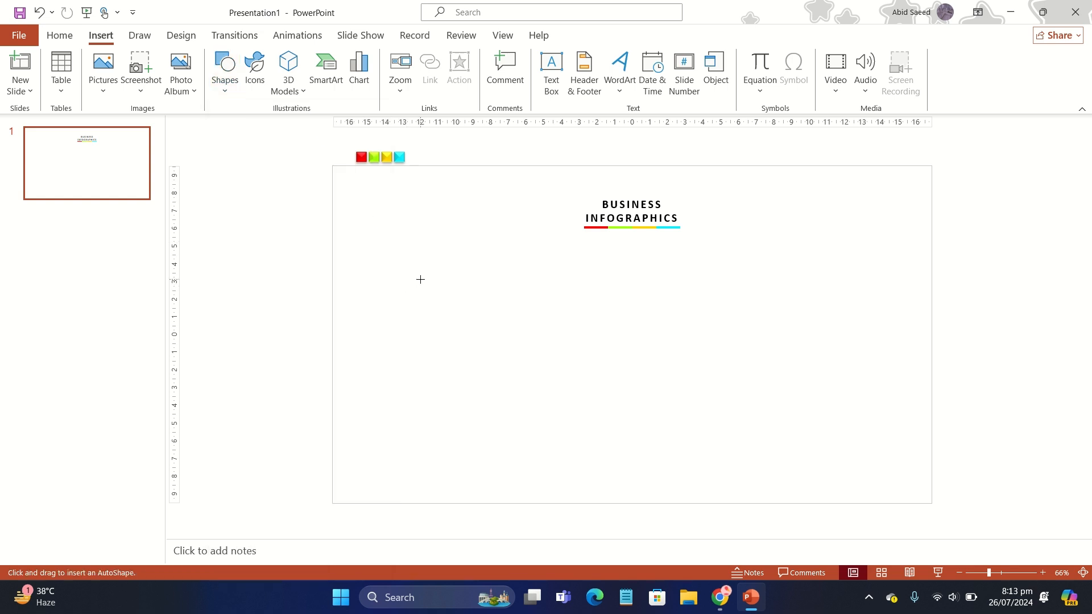
pyautogui.moveTo(421, 279); pyautogui.dragTo(522, 416)
pyautogui.moveTo(470, 365)
pyautogui.mouseDown()
pyautogui.moveTo(456, 354)
pyautogui.moveTo(447, 363)
pyautogui.mouseUp()
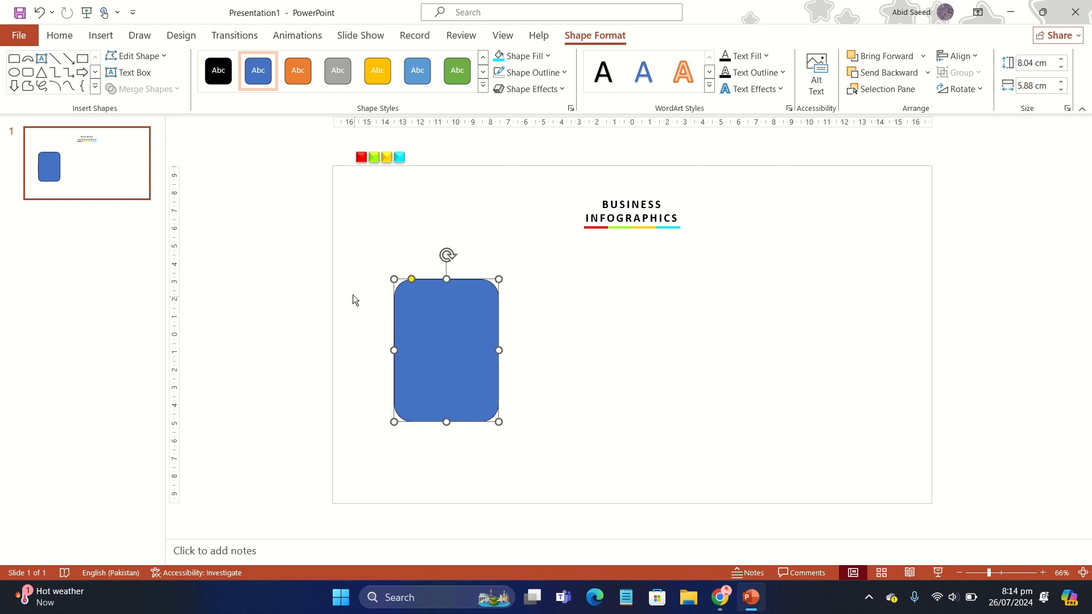
# - Give the rounded rectangle a long dash dot dot outline and no fill
pyautogui.click(526, 73)
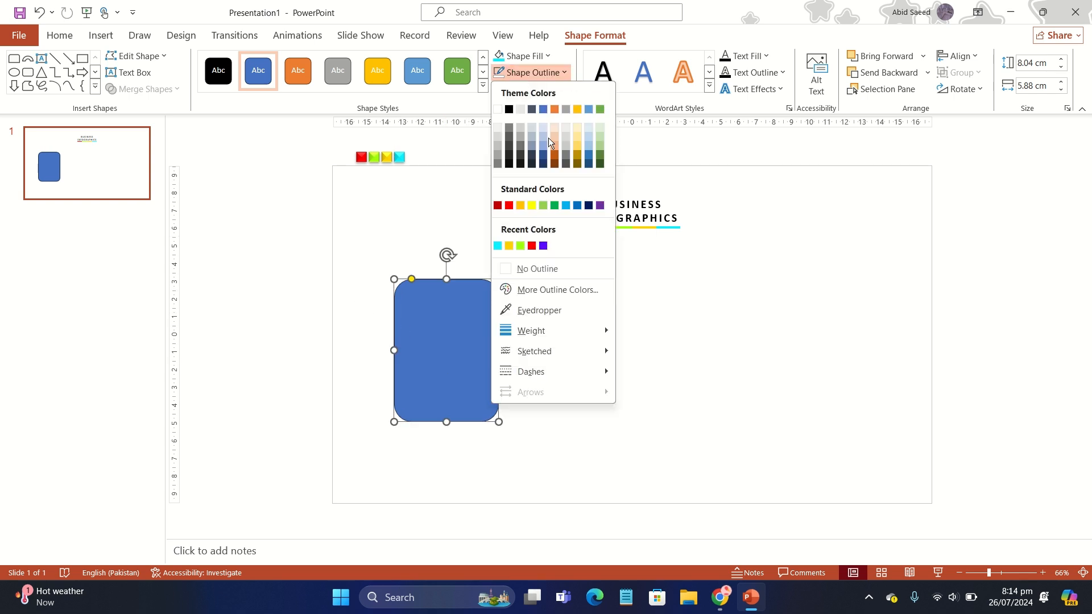
pyautogui.moveTo(555, 369)
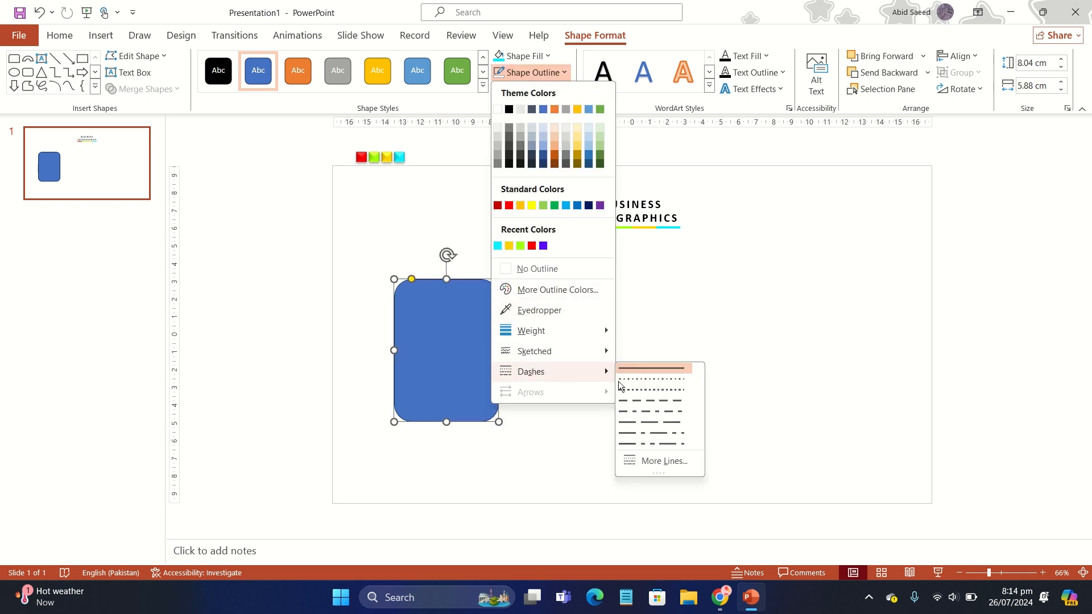
pyautogui.click(650, 442)
pyautogui.click(540, 59)
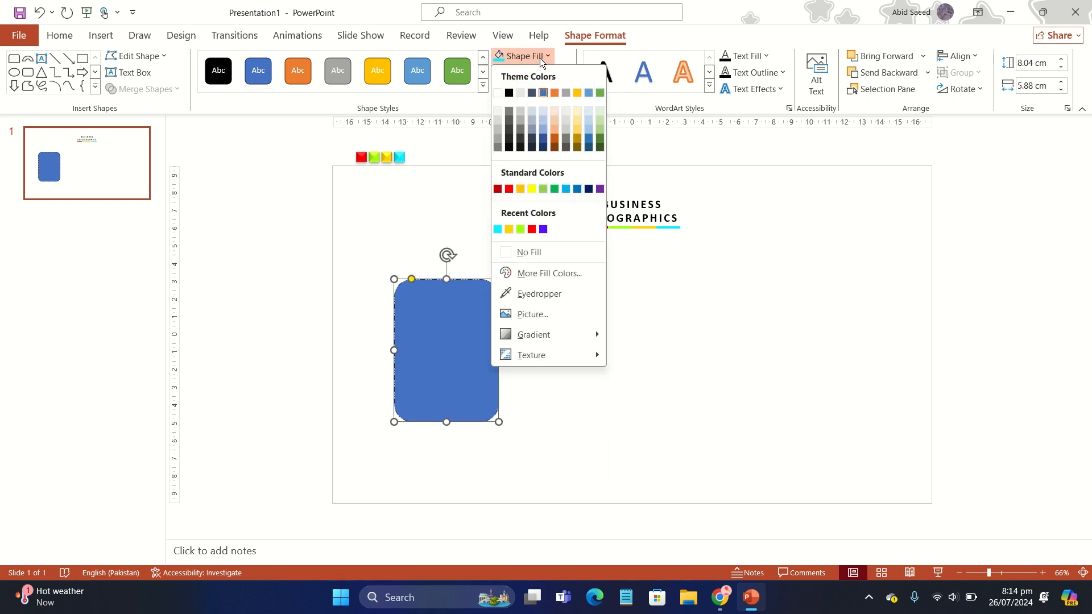
pyautogui.click(550, 253)
pyautogui.click(552, 337)
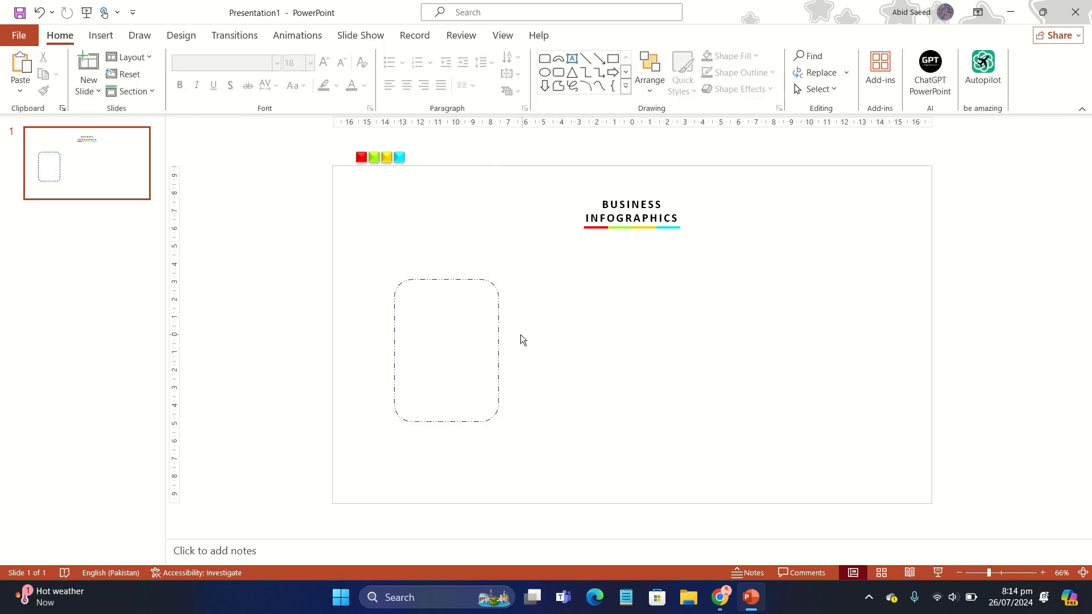
# - Duplicate the dashed rounded rectangle three times to form an evenly spaced row of four cards
pyautogui.click(498, 339)
pyautogui.hotkey('ctrl', 'd')
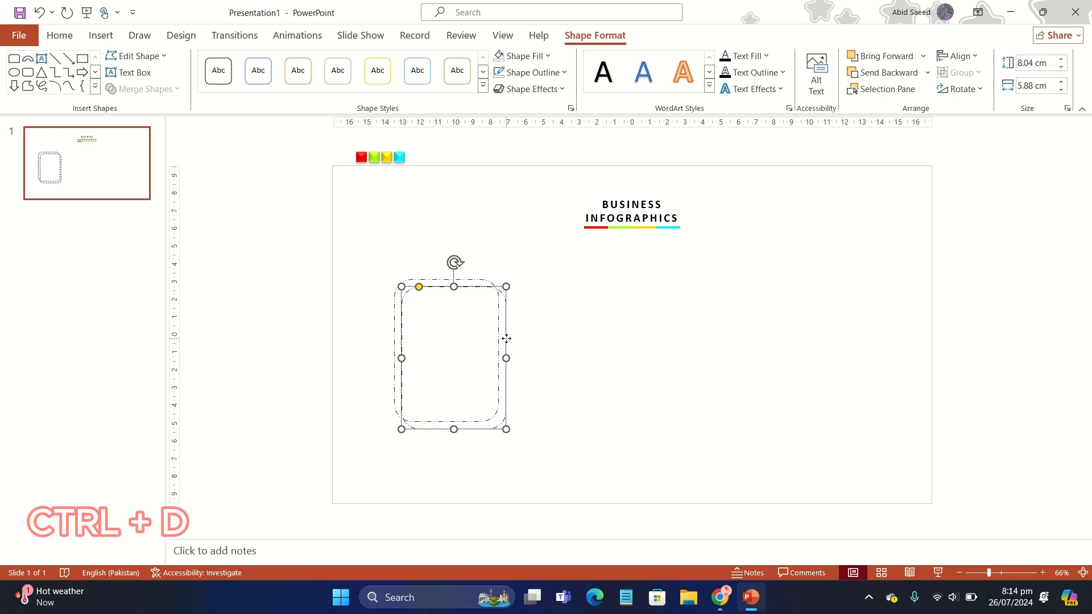
pyautogui.moveTo(507, 338); pyautogui.dragTo(629, 332)
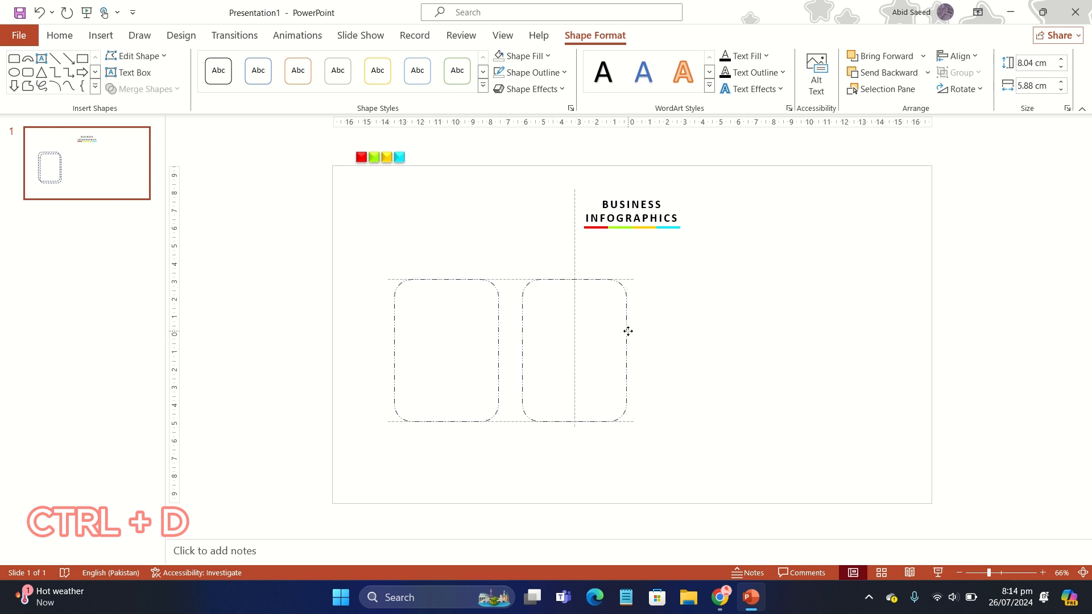
pyautogui.hotkey('ctrl', 'd')
pyautogui.hotkey('ctrl', 'd')
pyautogui.click(451, 245)
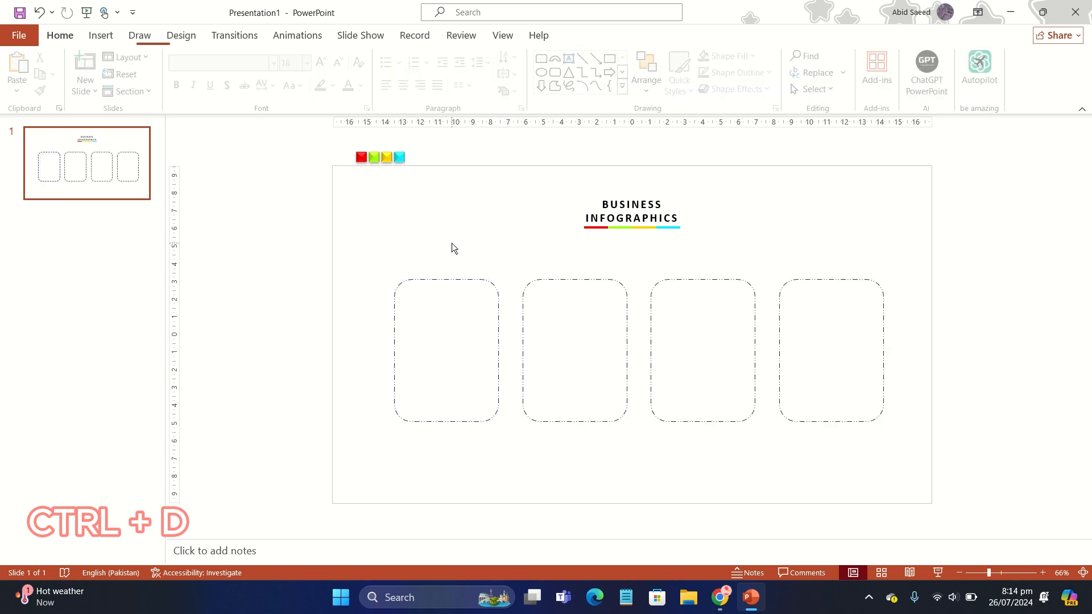
# - Select all four dashed cards and shift them together slightly down and to the left
pyautogui.click(792, 285)
pyautogui.keyDown('shift'); pyautogui.click(738, 284); pyautogui.keyUp('shift')
pyautogui.keyDown('shift'); pyautogui.click(609, 281); pyautogui.keyUp('shift')
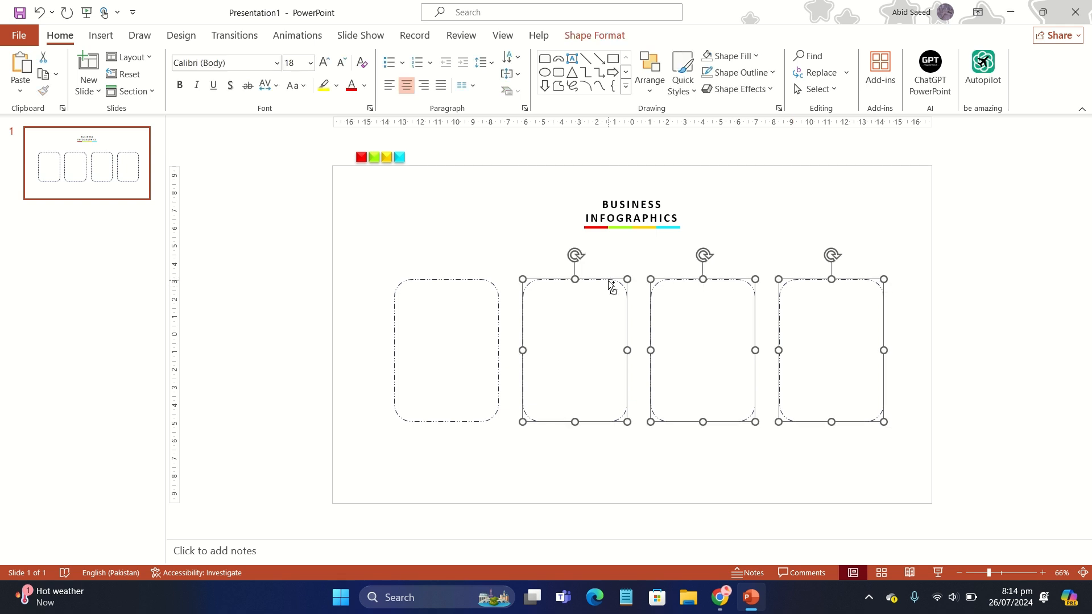
pyautogui.keyDown('shift'); pyautogui.click(489, 281); pyautogui.keyUp('shift')
pyautogui.moveTo(489, 281)
pyautogui.mouseDown()
pyautogui.moveTo(466, 283)
pyautogui.moveTo(480, 280)
pyautogui.moveTo(478, 292)
pyautogui.mouseUp()
# - Add a new slide after slide 1 and delete its title and content placeholders
pyautogui.rightClick(109, 186)
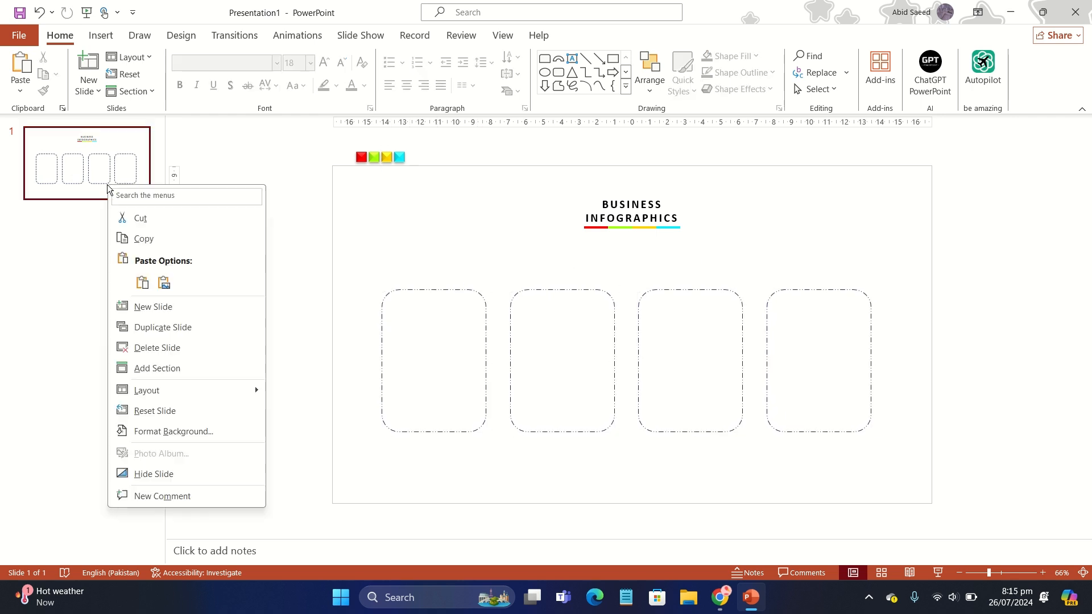
pyautogui.click(194, 301)
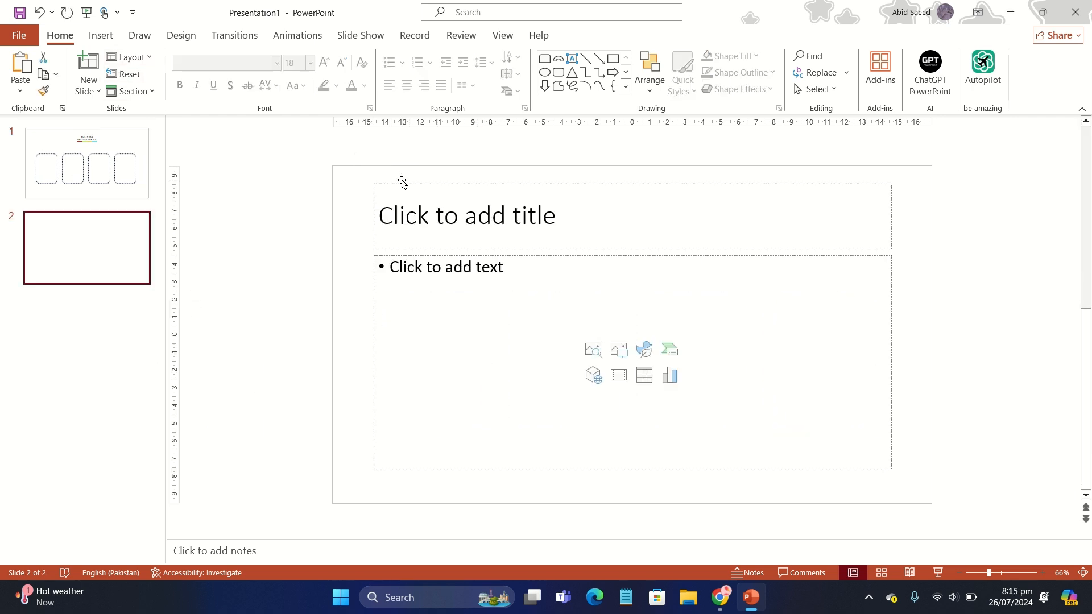
pyautogui.click(401, 181)
pyautogui.press('Delete')
pyautogui.click(453, 256)
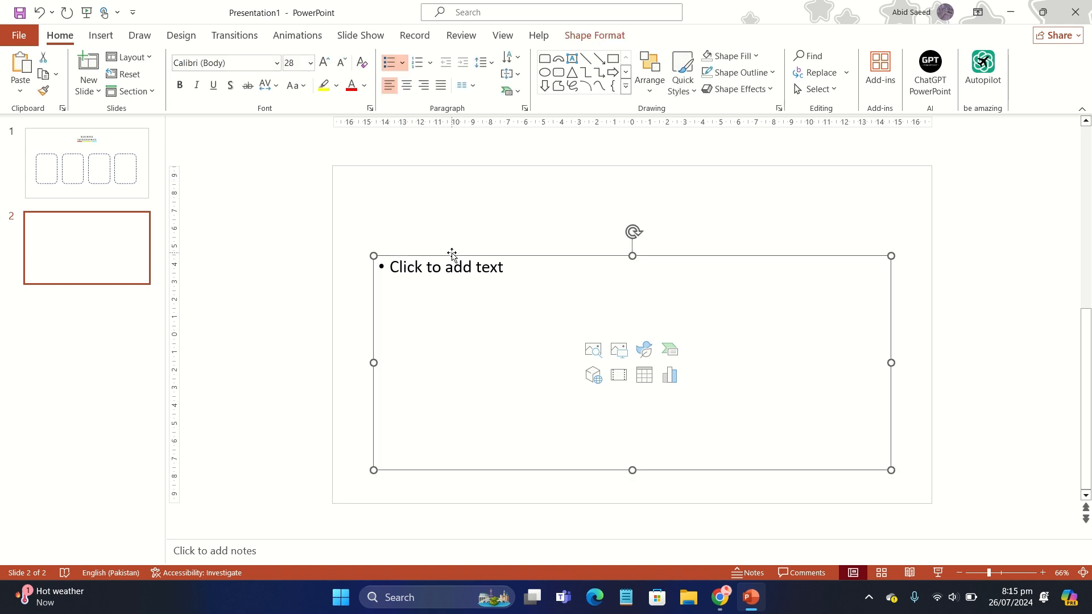
pyautogui.press('Delete')
# - Draw a rectangle with rounded top corners, about 4.4 cm by 7.5 cm, and rotate it 90° clockwise
pyautogui.click(100, 38)
pyautogui.click(226, 87)
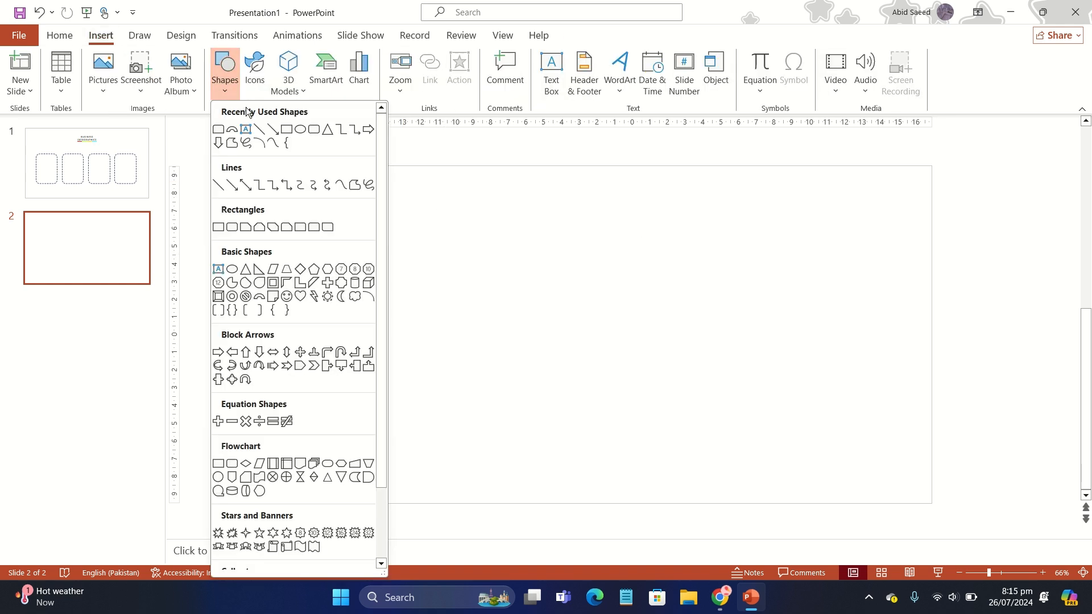
pyautogui.click(315, 227)
pyautogui.moveTo(381, 265)
pyautogui.mouseDown()
pyautogui.moveTo(497, 404)
pyautogui.moveTo(436, 343)
pyautogui.mouseUp()
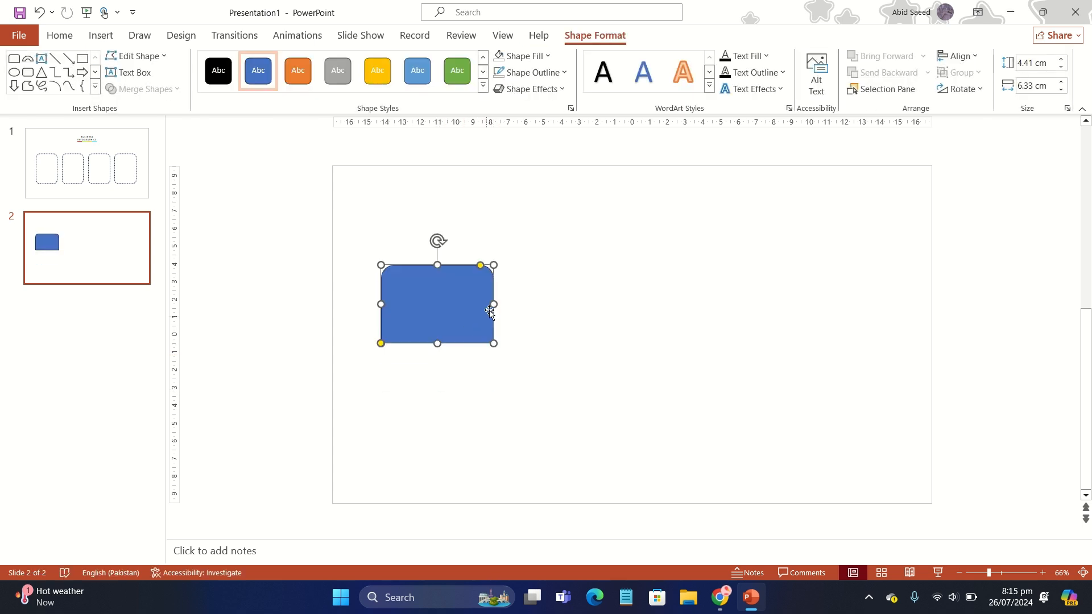
pyautogui.moveTo(493, 304); pyautogui.dragTo(512, 306)
pyautogui.moveTo(446, 237); pyautogui.dragTo(480, 307)
# - Remove the outline of the blue half-rounded shape and move the shape from slide 2 to slide 1
pyautogui.click(531, 73)
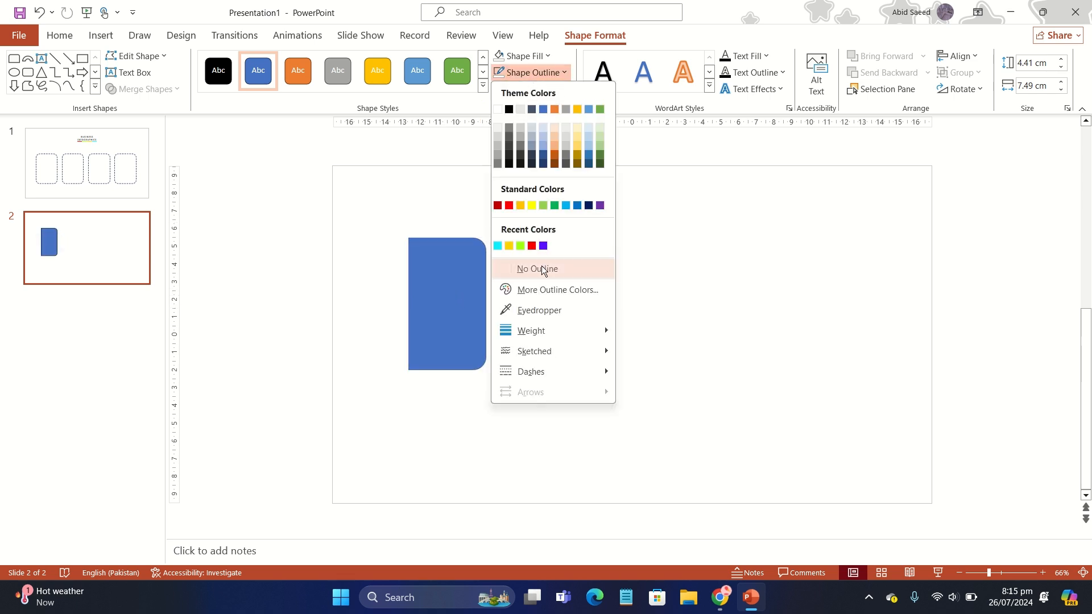
pyautogui.click(540, 269)
pyautogui.hotkey('ctrl', 'x')
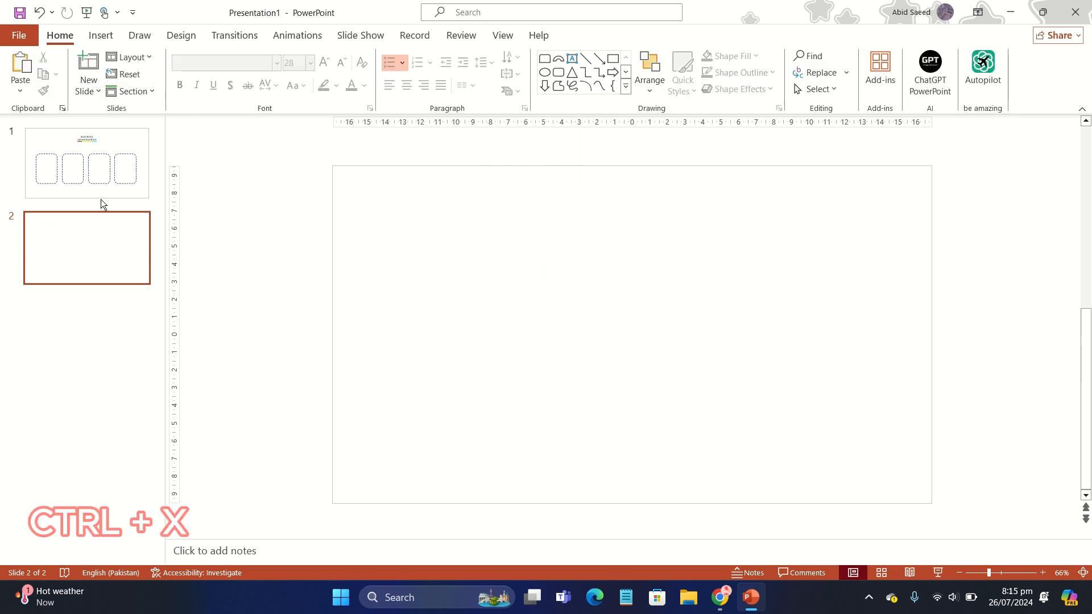
pyautogui.click(98, 182)
pyautogui.hotkey('ctrl', 'v')
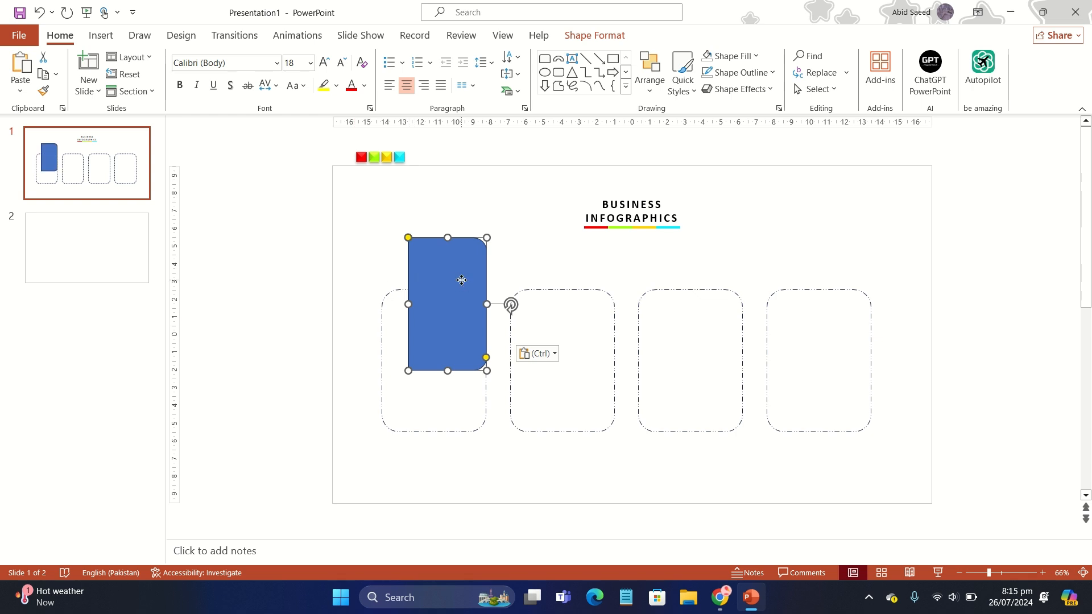
# - Align the blue shape with the first card's right edge, stretch it to the card's full height and narrow it to about 3.2 cm
pyautogui.moveTo(461, 281); pyautogui.dragTo(460, 332)
pyautogui.moveTo(447, 419); pyautogui.dragTo(473, 417)
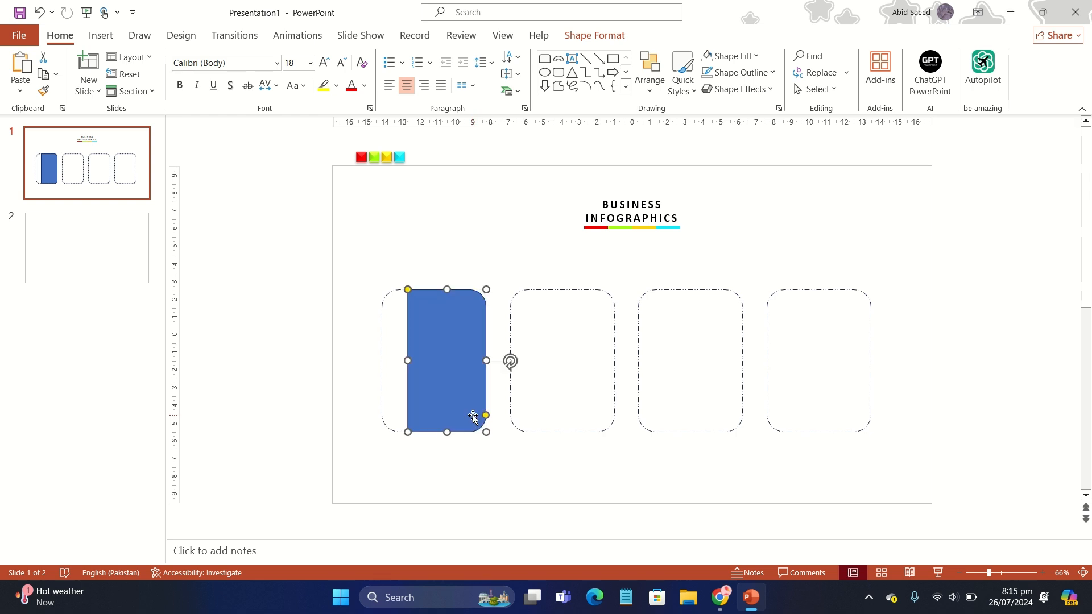
pyautogui.doubleClick(460, 375)
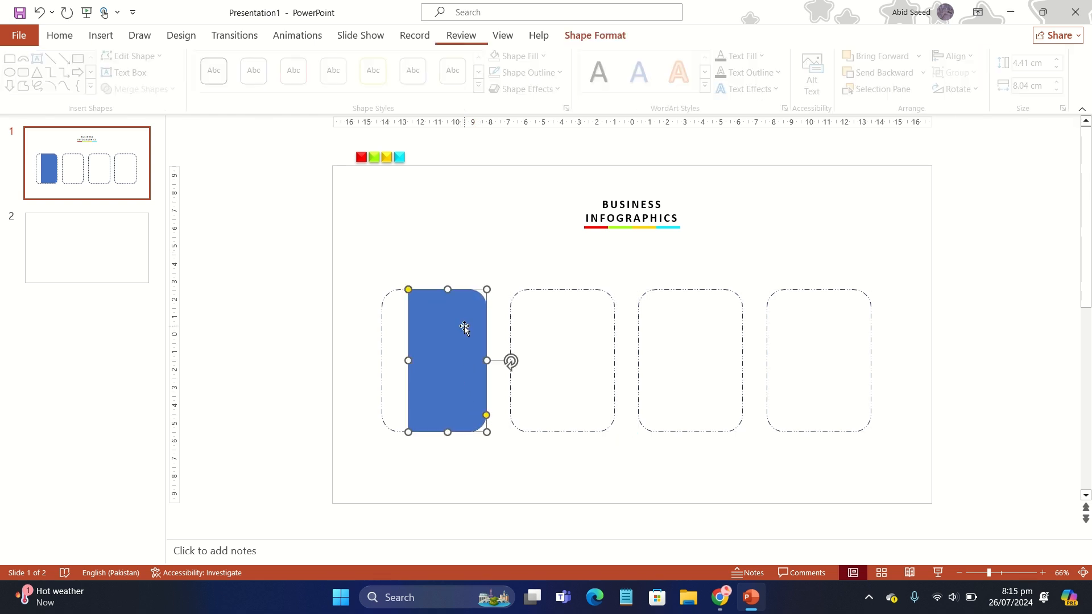
pyautogui.moveTo(409, 361)
pyautogui.mouseDown()
pyautogui.moveTo(438, 361)
pyautogui.moveTo(429, 361)
pyautogui.mouseUp()
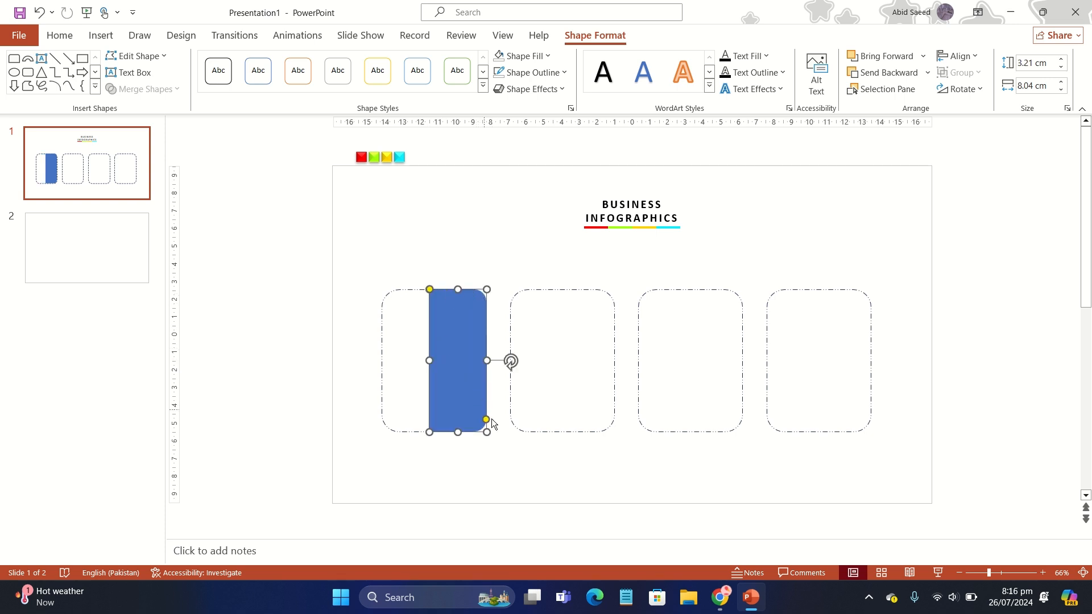
# - Adjust the blue shape's corner rounding to match the rounded corners of the first card
pyautogui.moveTo(486, 421); pyautogui.dragTo(459, 435)
pyautogui.click(516, 443)
pyautogui.click(464, 427)
pyautogui.click(489, 449)
pyautogui.click(454, 389)
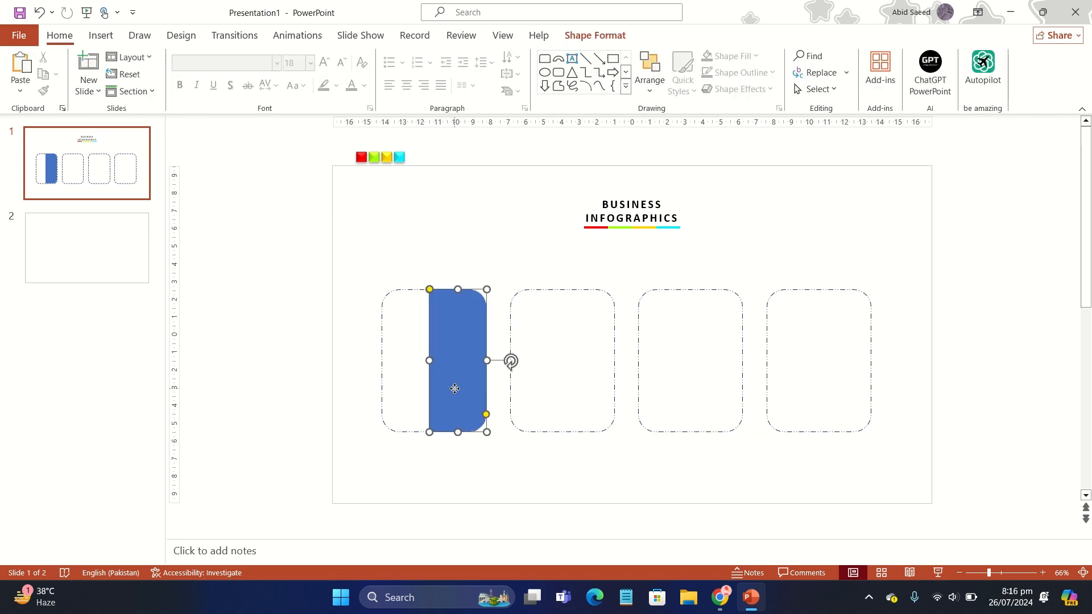
# - Fine-tune the blue shape's top and left edges so that it covers exactly the right half of the first card
pyautogui.click(506, 448)
pyautogui.click(455, 376)
pyautogui.moveTo(460, 292); pyautogui.dragTo(460, 288)
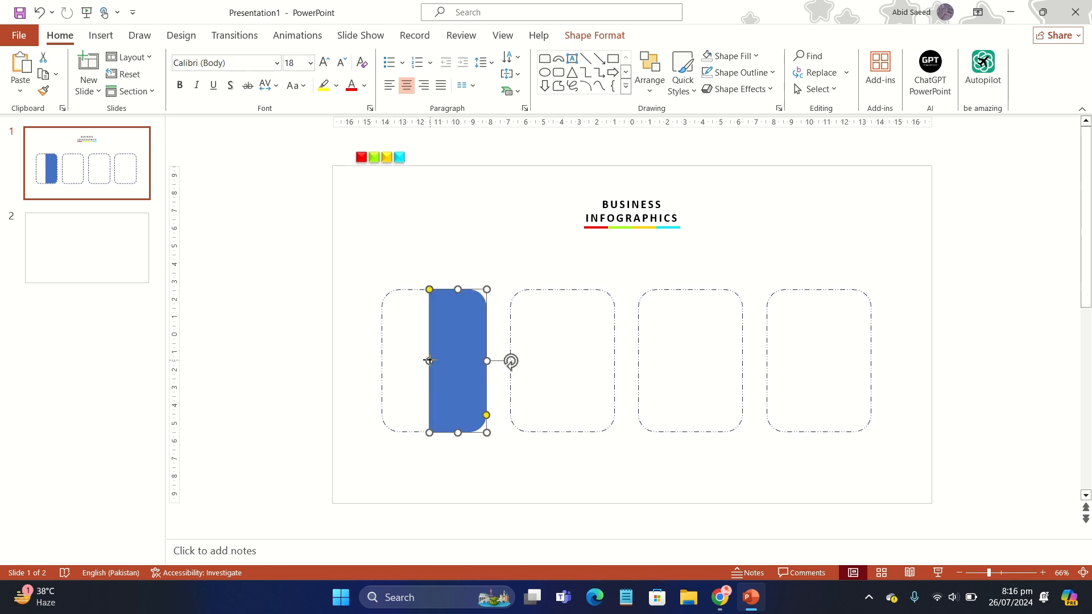
pyautogui.moveTo(429, 361); pyautogui.dragTo(432, 361)
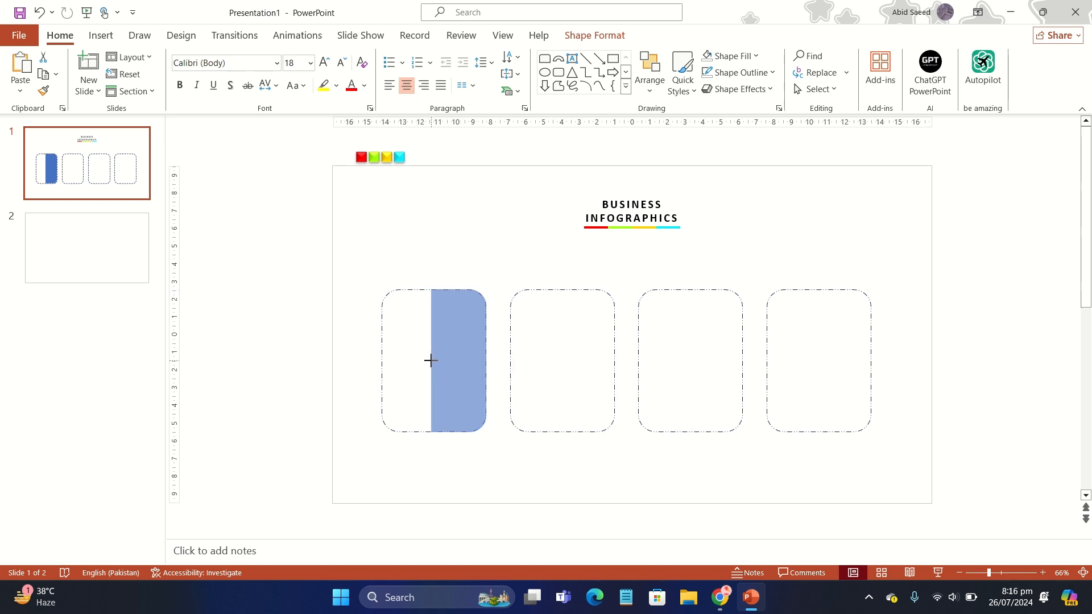
pyautogui.moveTo(432, 360); pyautogui.dragTo(433, 361)
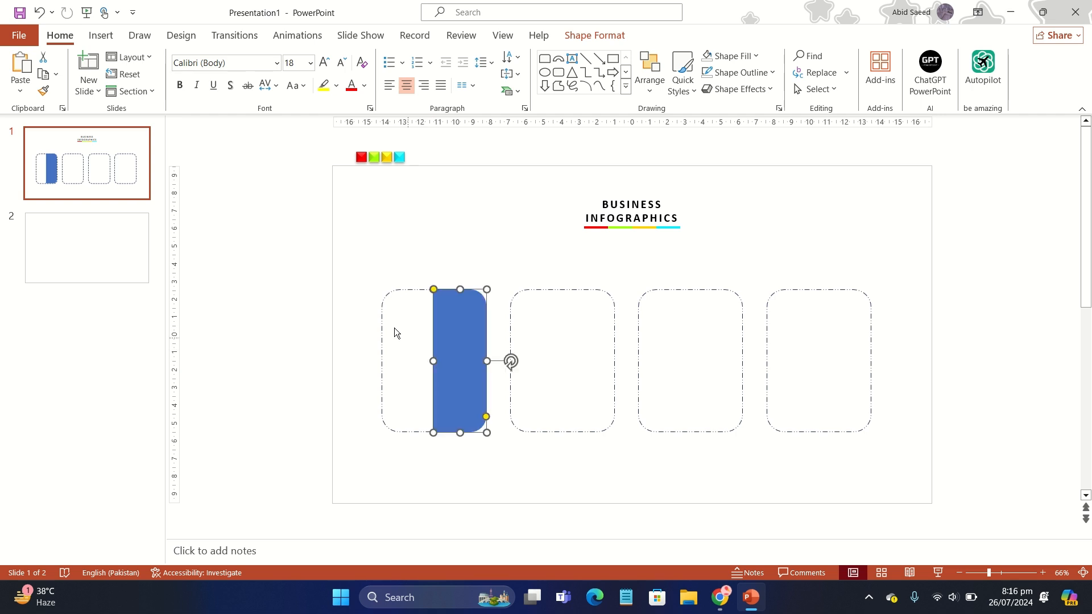
pyautogui.click(364, 312)
# - Duplicate the blue panel three times and place the copies over the right halves of the other three cards
pyautogui.click(441, 339)
pyautogui.hotkey('ctrl', 'd')
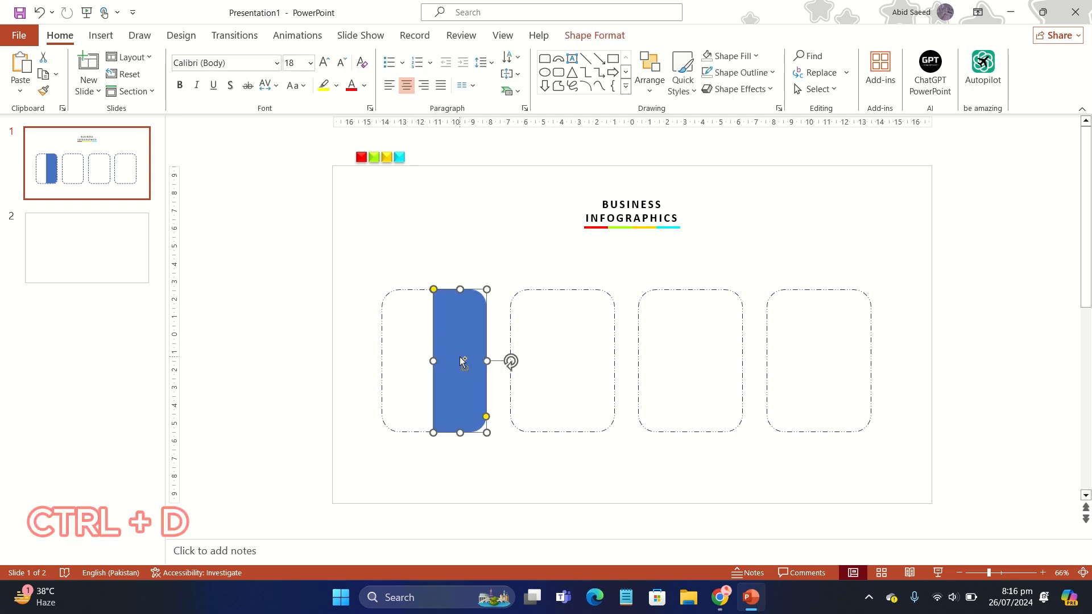
pyautogui.moveTo(463, 355); pyautogui.dragTo(581, 347)
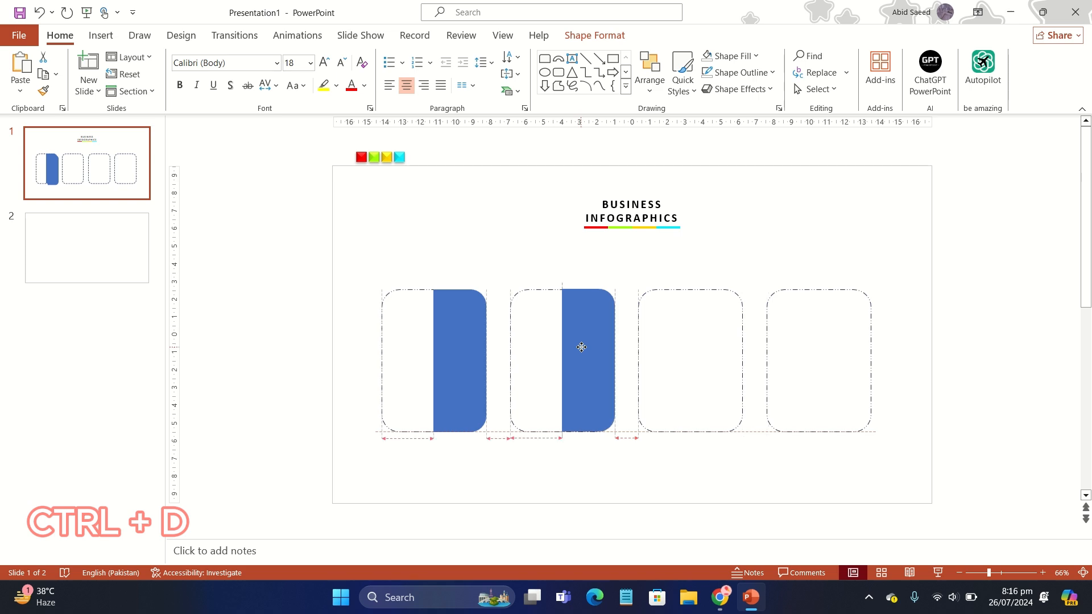
pyautogui.hotkey('ctrl', 'd')
pyautogui.hotkey('ctrl', 'd')
pyautogui.click(537, 263)
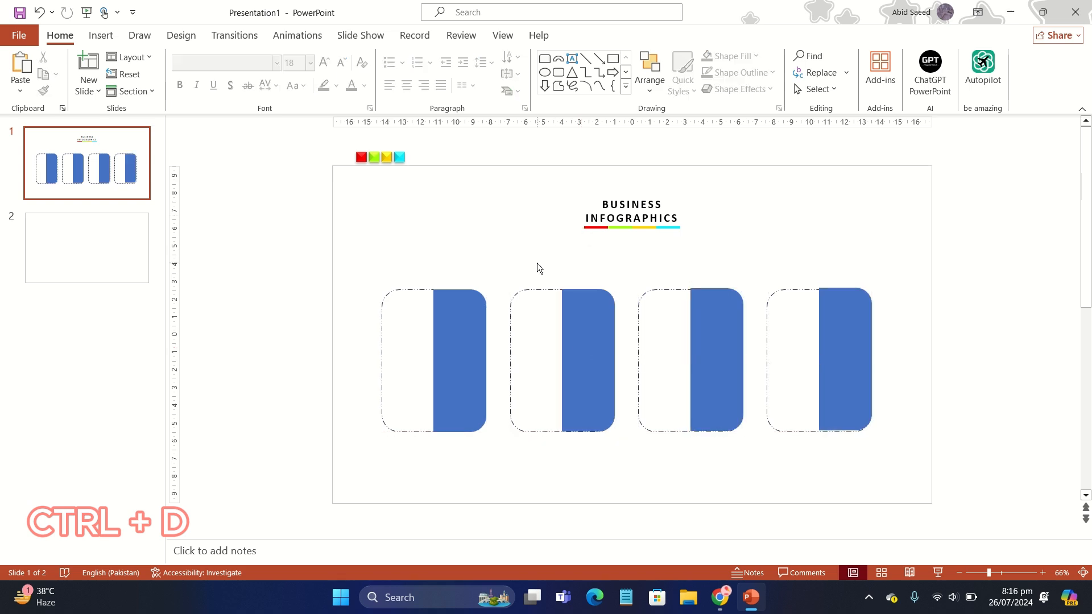
# - Add a right-pointing triangle about 0.55 cm by 0.85 cm, without outline, at the middle of the first blue panel's right edge
pyautogui.click(108, 38)
pyautogui.click(219, 69)
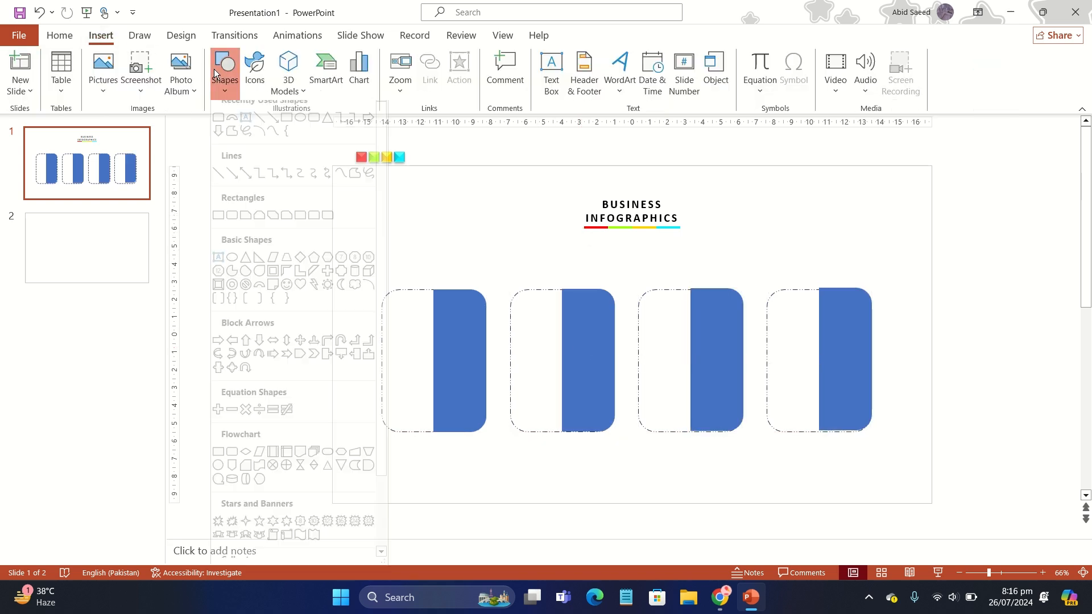
pyautogui.click(329, 131)
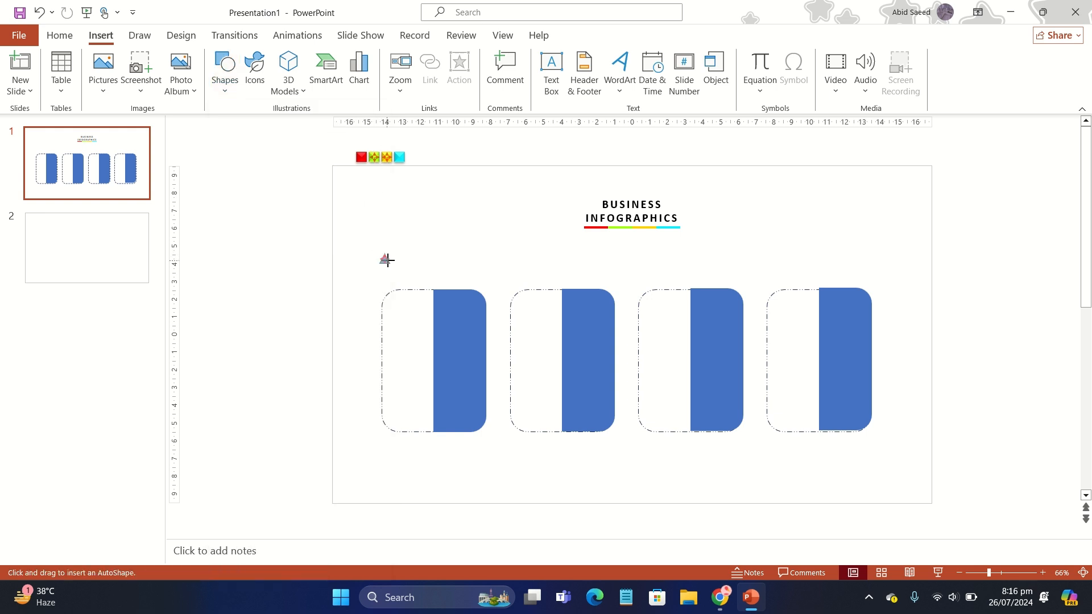
pyautogui.moveTo(395, 259); pyautogui.dragTo(453, 359)
pyautogui.moveTo(453, 359); pyautogui.dragTo(458, 360)
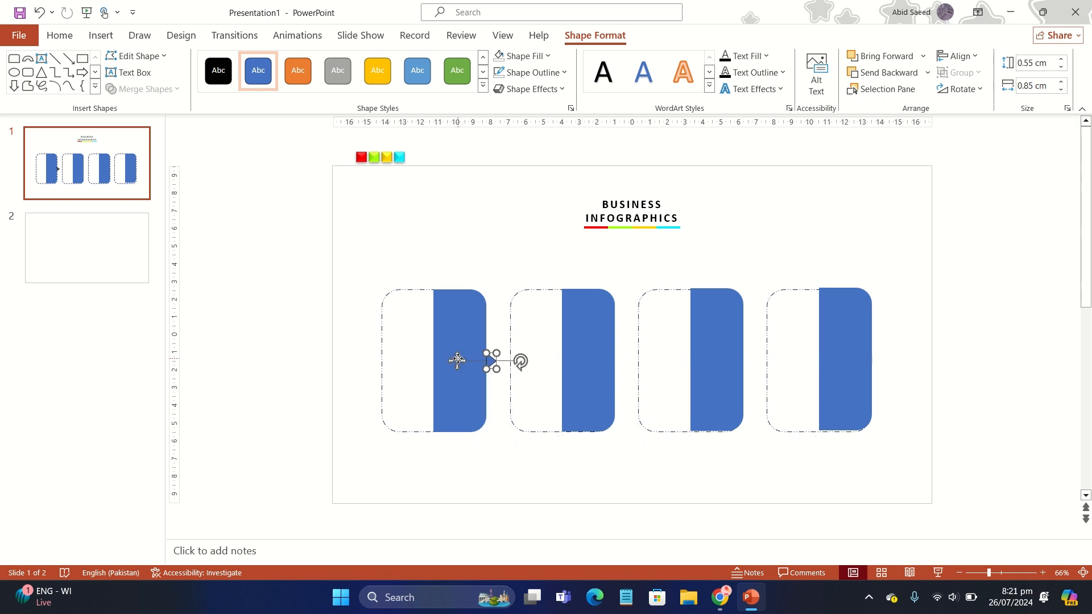
pyautogui.click(547, 73)
pyautogui.click(561, 260)
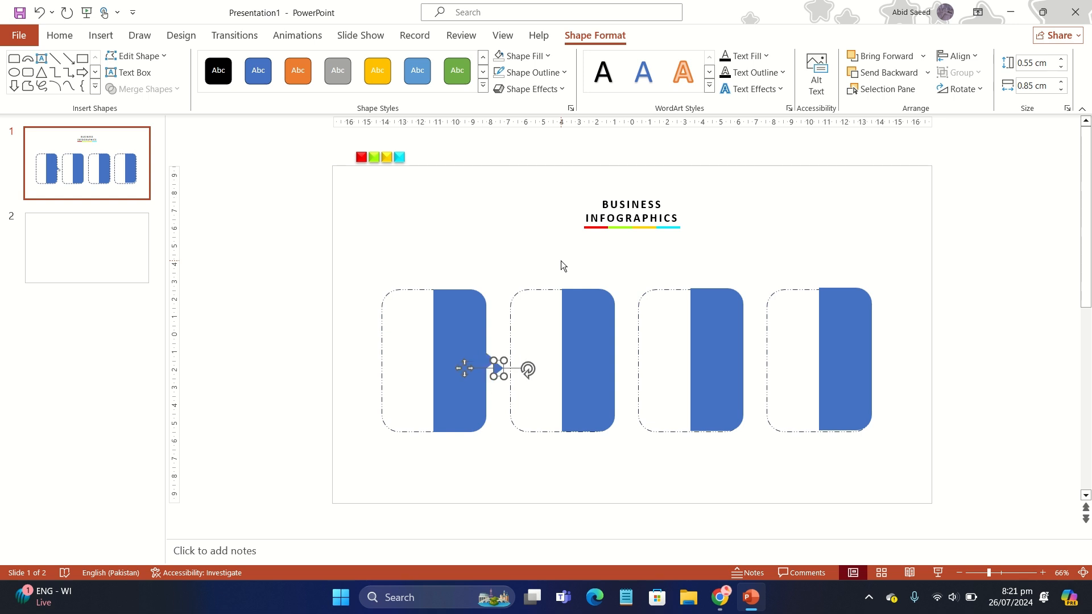
# - Duplicate the triangle pointer three times so that each of the other blue panels has one on its right edge
pyautogui.keyDown('ctrl'); pyautogui.moveTo(461, 365); pyautogui.dragTo(583, 364); pyautogui.keyUp('ctrl')
pyautogui.hotkey('ctrl', 'd')
pyautogui.hotkey('ctrl', 'd')
pyautogui.click(442, 281)
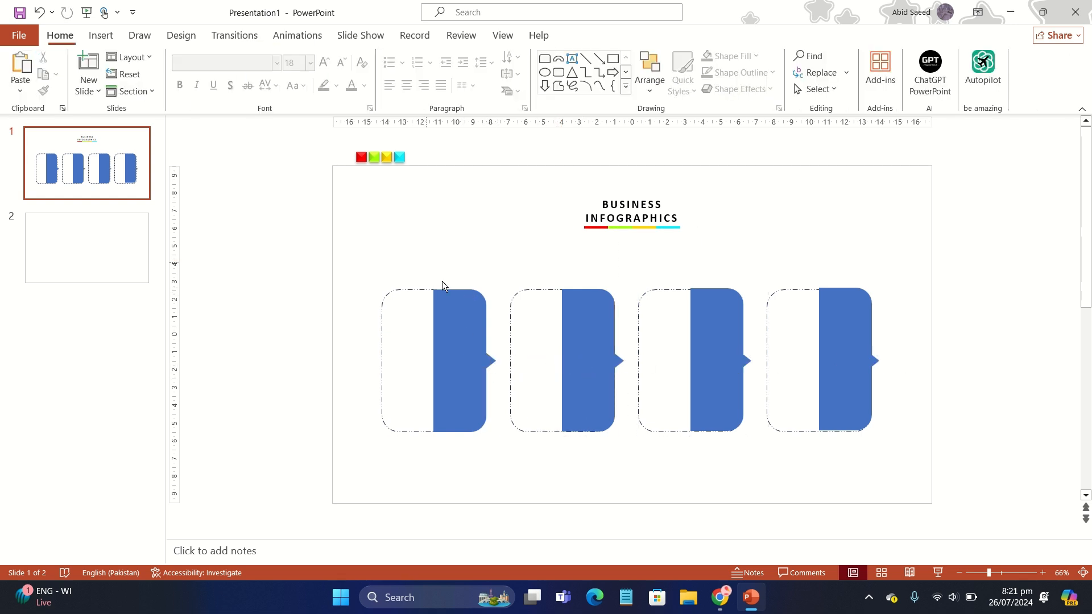
# - Merge the first and second blue panels each with its own triangle pointer into a single united shape
pyautogui.click(482, 351)
pyautogui.keyDown('shift'); pyautogui.click(493, 365); pyautogui.keyUp('shift')
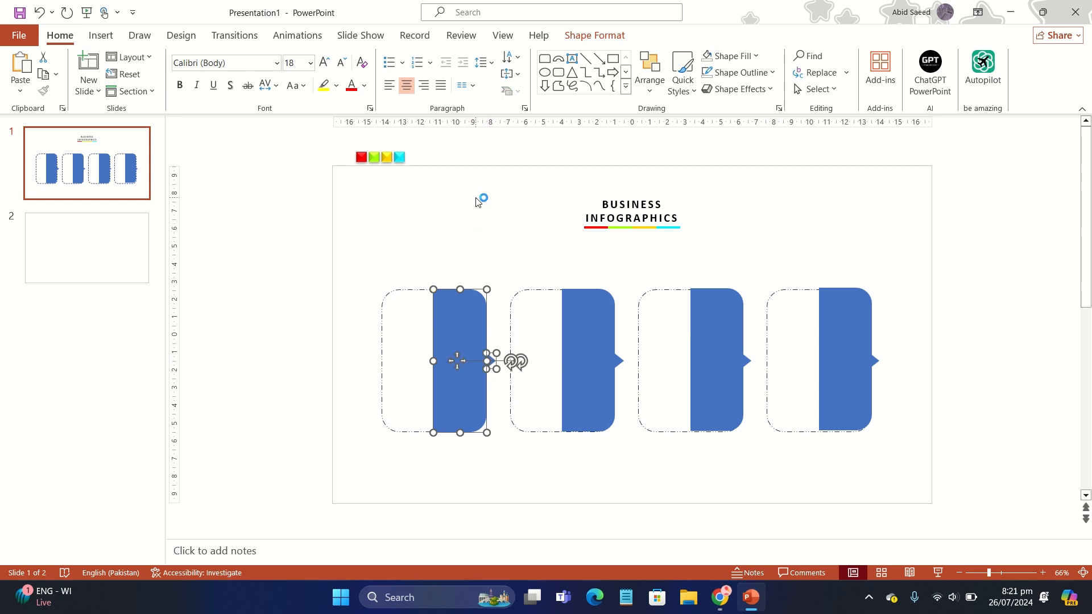
pyautogui.click(568, 40)
pyautogui.click(170, 89)
pyautogui.click(136, 107)
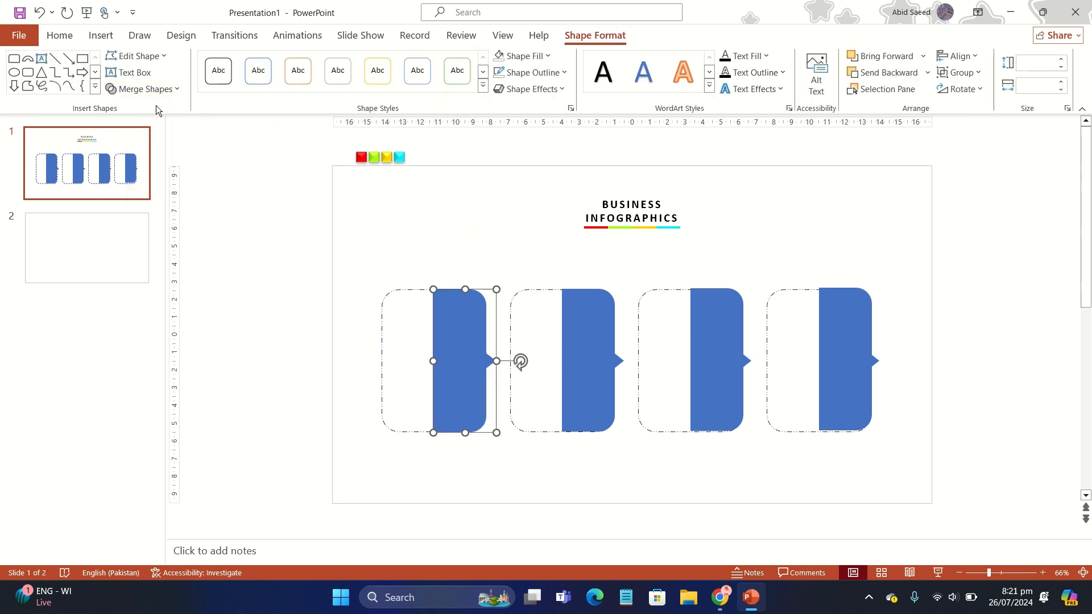
pyautogui.click(595, 346)
pyautogui.keyDown('shift'); pyautogui.click(622, 364); pyautogui.keyUp('shift')
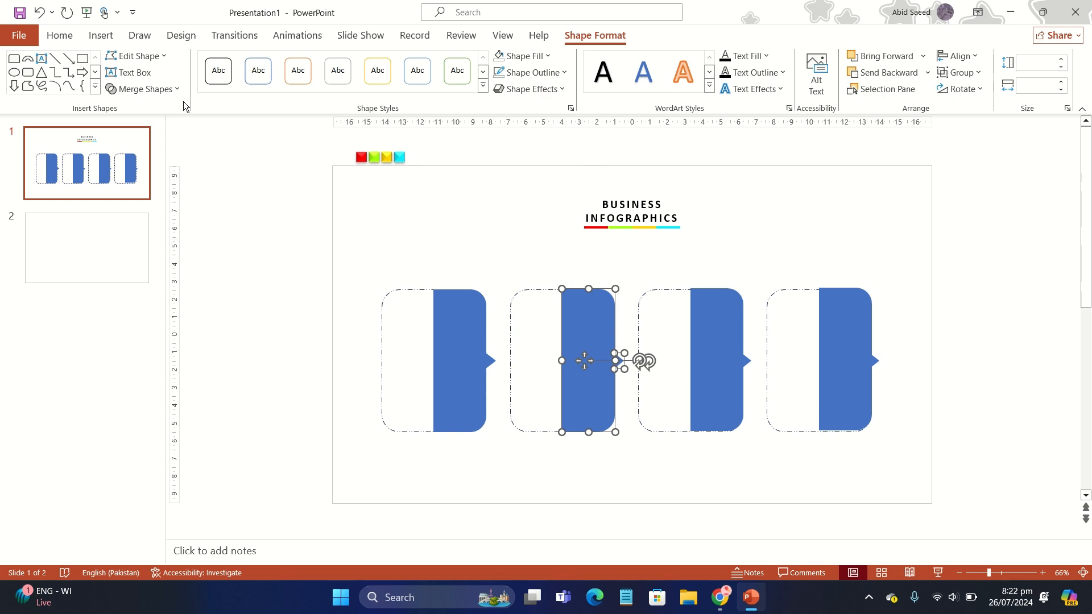
pyautogui.click(171, 89)
pyautogui.click(136, 108)
# - Merge the third and fourth blue panels each with its own triangle pointer into a single united shape
pyautogui.click(696, 321)
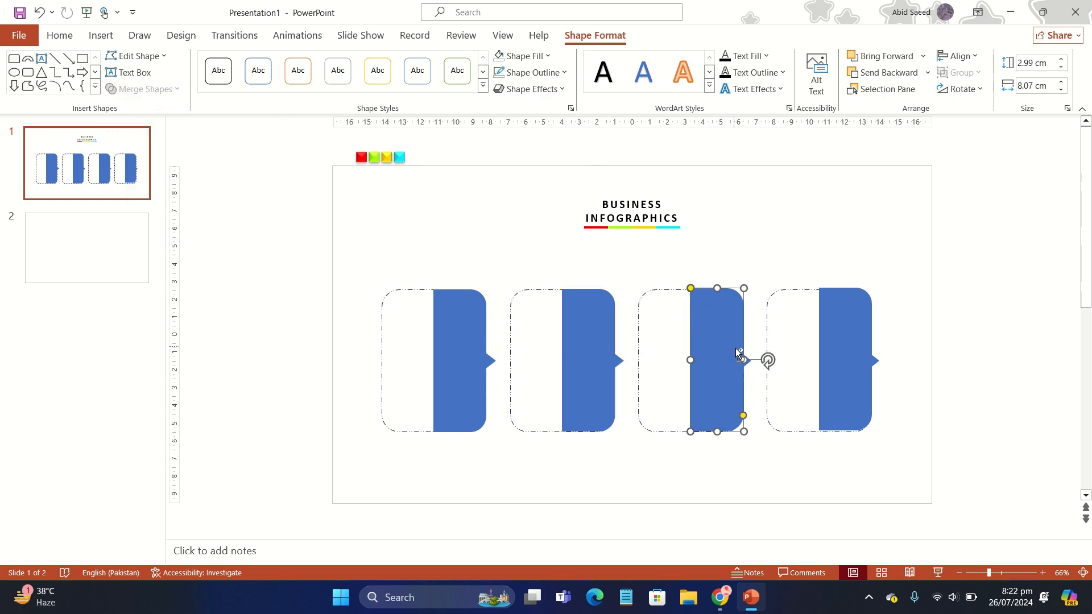
pyautogui.keyDown('shift'); pyautogui.click(748, 365); pyautogui.keyUp('shift')
pyautogui.click(170, 89)
pyautogui.click(137, 107)
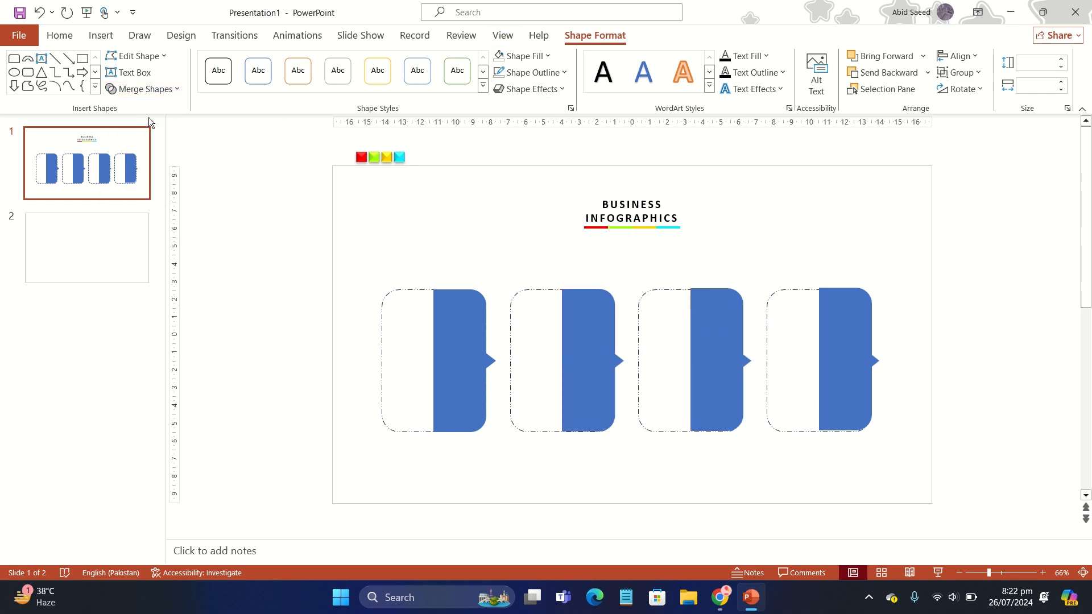
pyautogui.click(835, 342)
pyautogui.keyDown('shift'); pyautogui.click(878, 364); pyautogui.keyUp('shift')
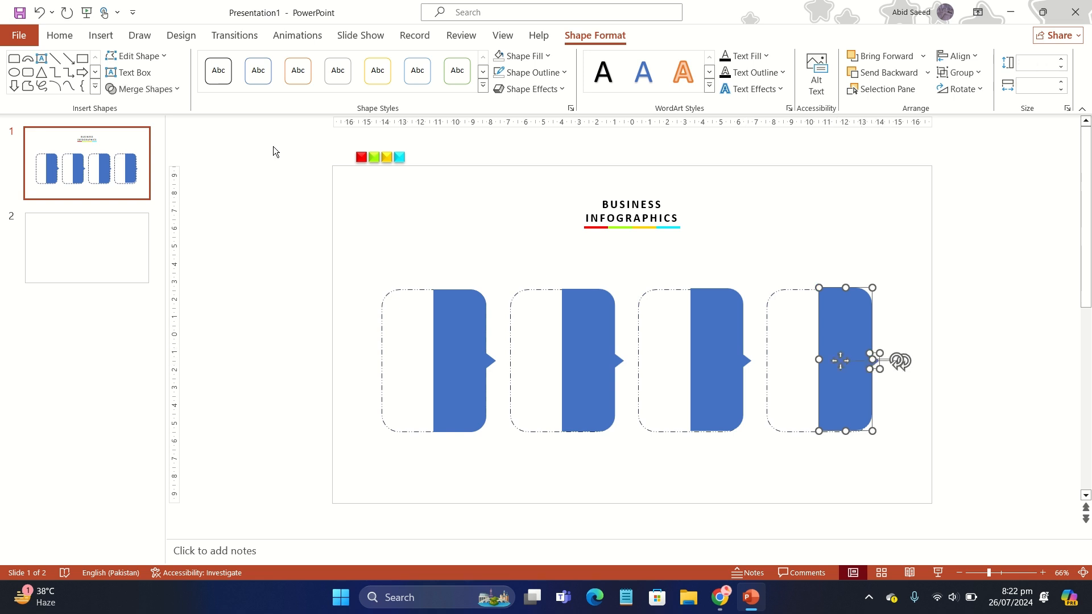
pyautogui.click(171, 89)
pyautogui.click(137, 107)
pyautogui.click(327, 246)
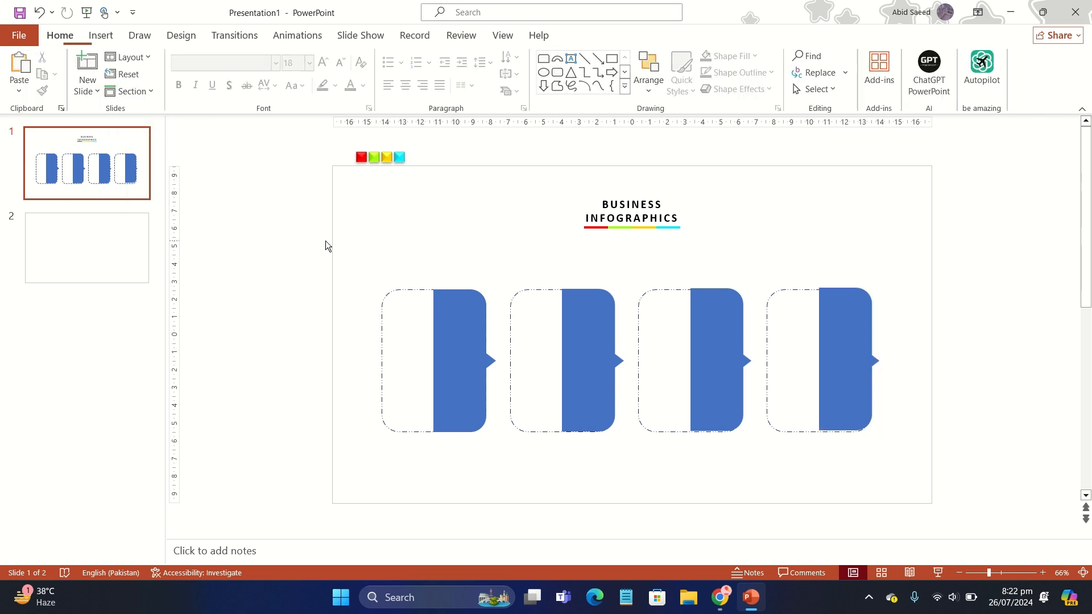
# - Fill the first pointer panel with the red sampled from the colour swatch above the slide, and the second with the recent bright green
pyautogui.click(442, 303)
pyautogui.click(595, 35)
pyautogui.click(536, 56)
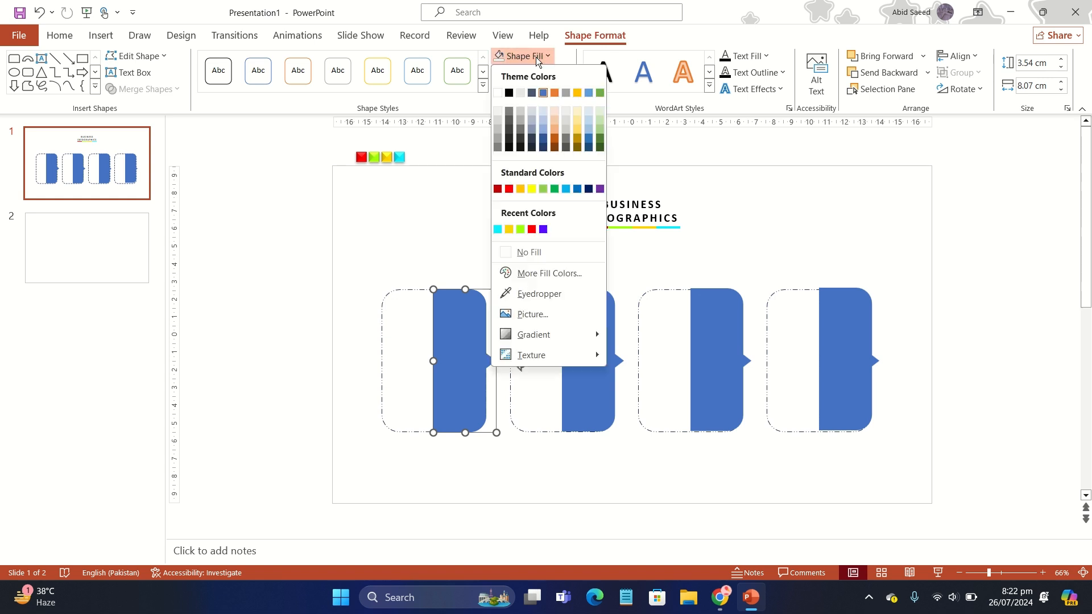
pyautogui.click(535, 294)
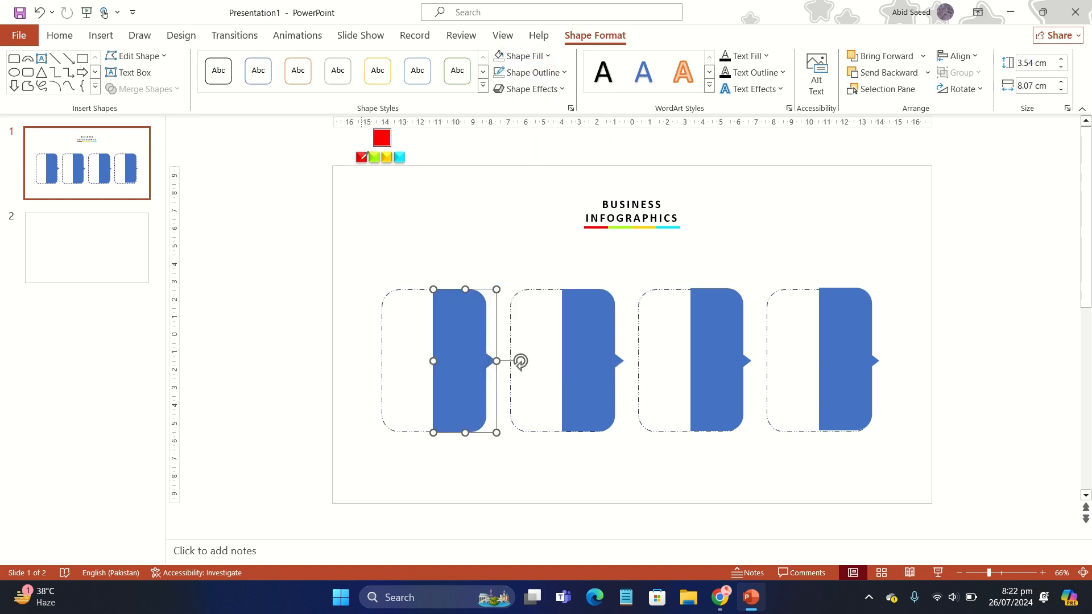
pyautogui.click(362, 157)
pyautogui.click(598, 345)
pyautogui.click(535, 60)
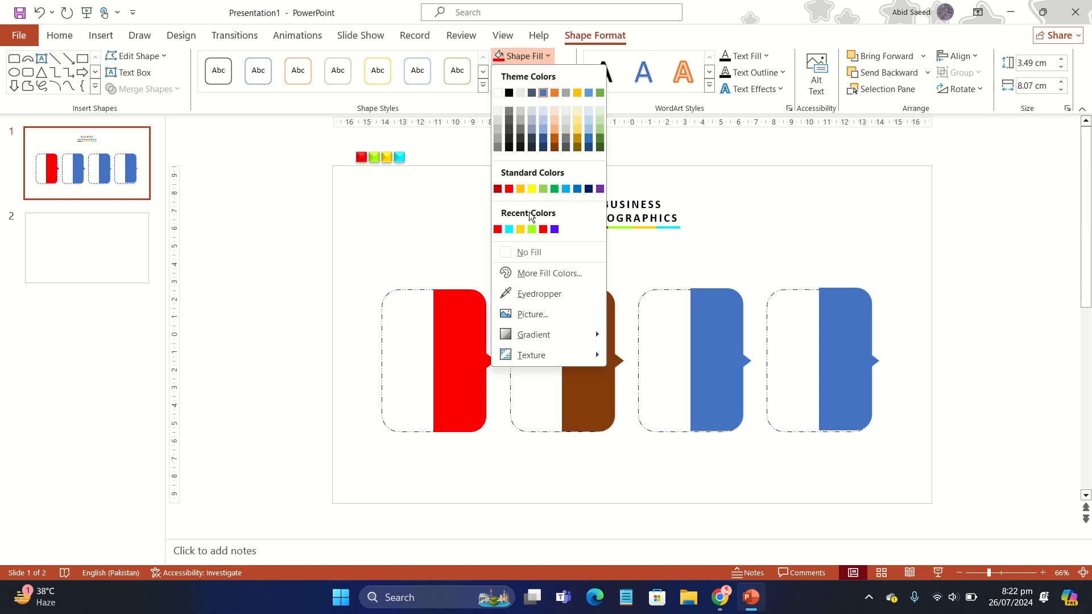
pyautogui.click(530, 231)
# - Fill the third pointer panel with the recent yellow and the fourth one with the recent cyan
pyautogui.click(714, 337)
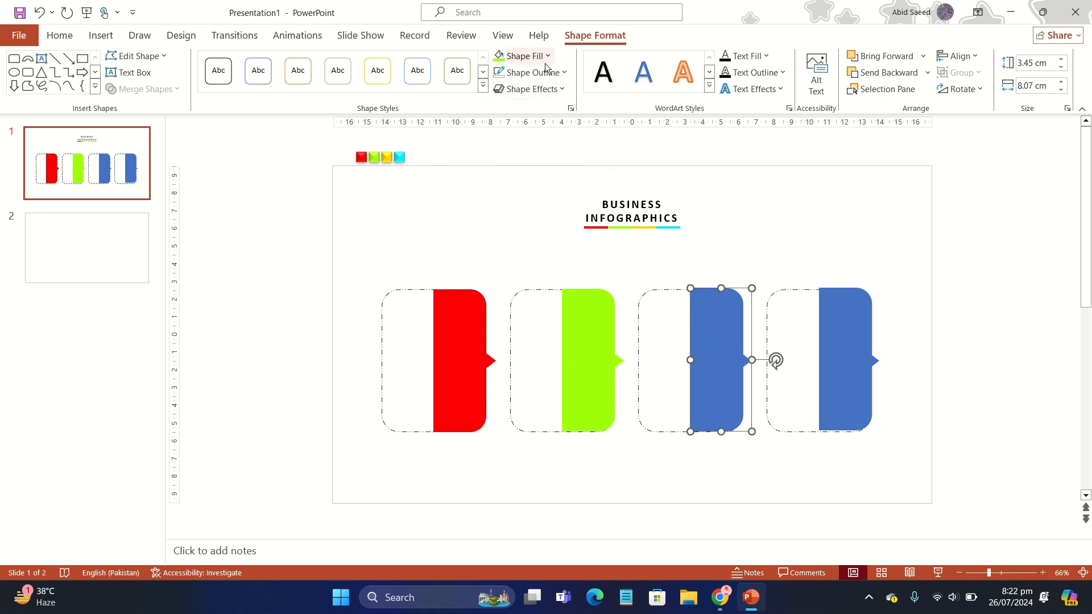
pyautogui.click(526, 56)
pyautogui.click(532, 230)
pyautogui.click(859, 344)
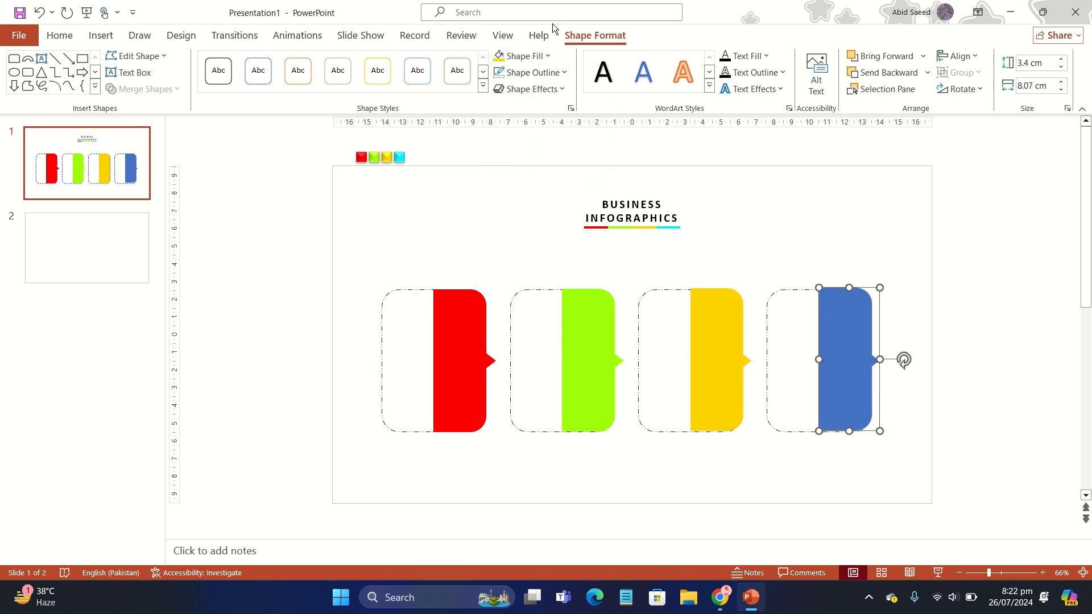
pyautogui.click(530, 57)
pyautogui.click(534, 230)
pyautogui.click(941, 373)
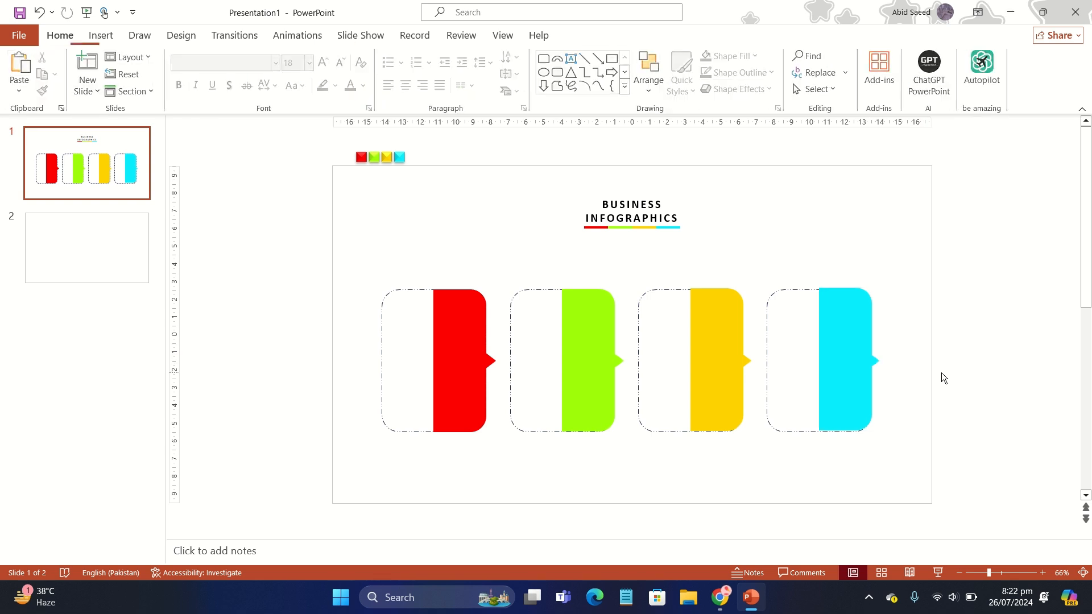
# - Nudge the green, yellow and cyan panels so that they line up with their dashed card frames
pyautogui.click(599, 393)
pyautogui.click(696, 405)
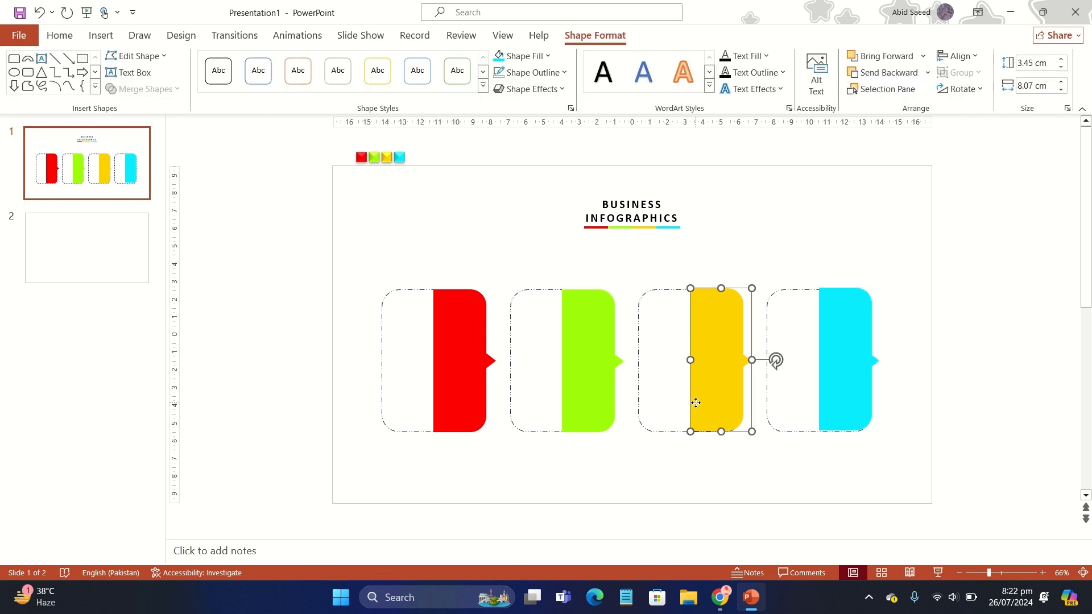
pyautogui.click(853, 399)
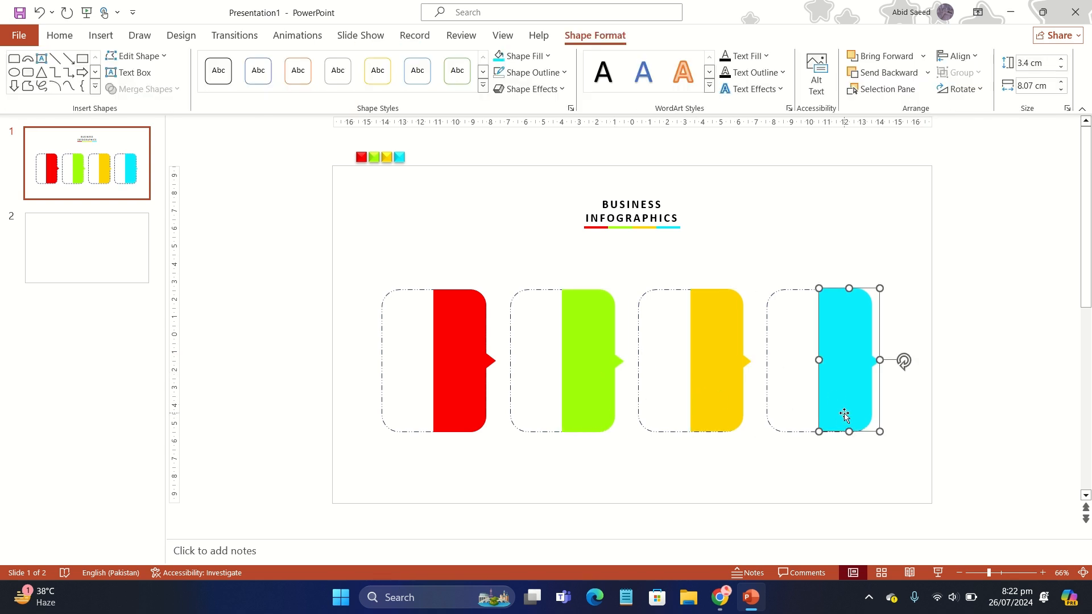
pyautogui.click(861, 447)
# - Draw a rounded rectangle about 7.72 cm high and 5.4 cm wide on the blank second slide
pyautogui.click(112, 248)
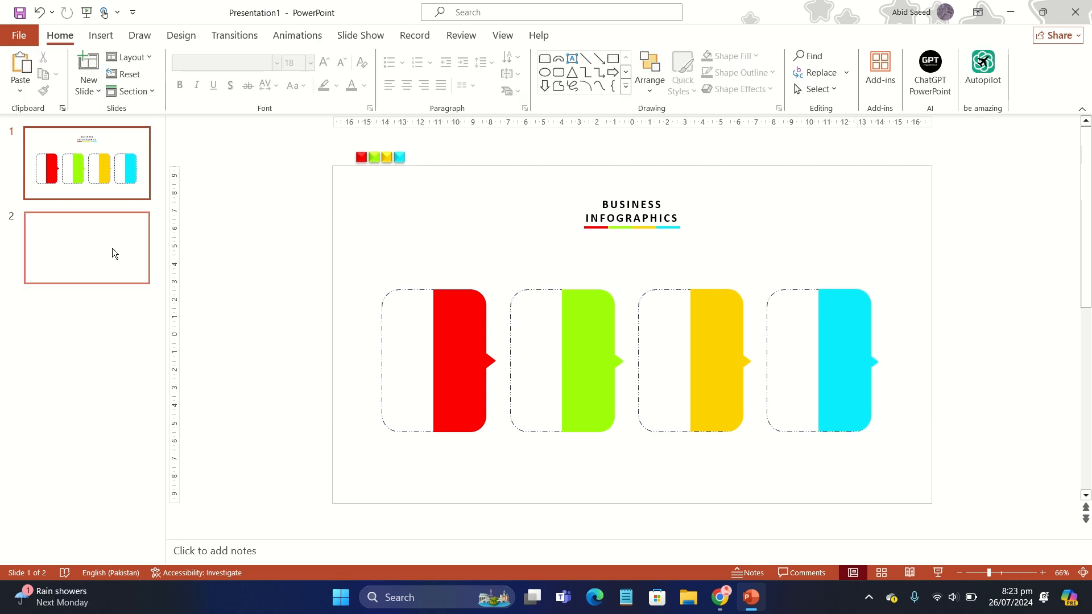
pyautogui.click(99, 37)
pyautogui.click(219, 60)
pyautogui.click(321, 132)
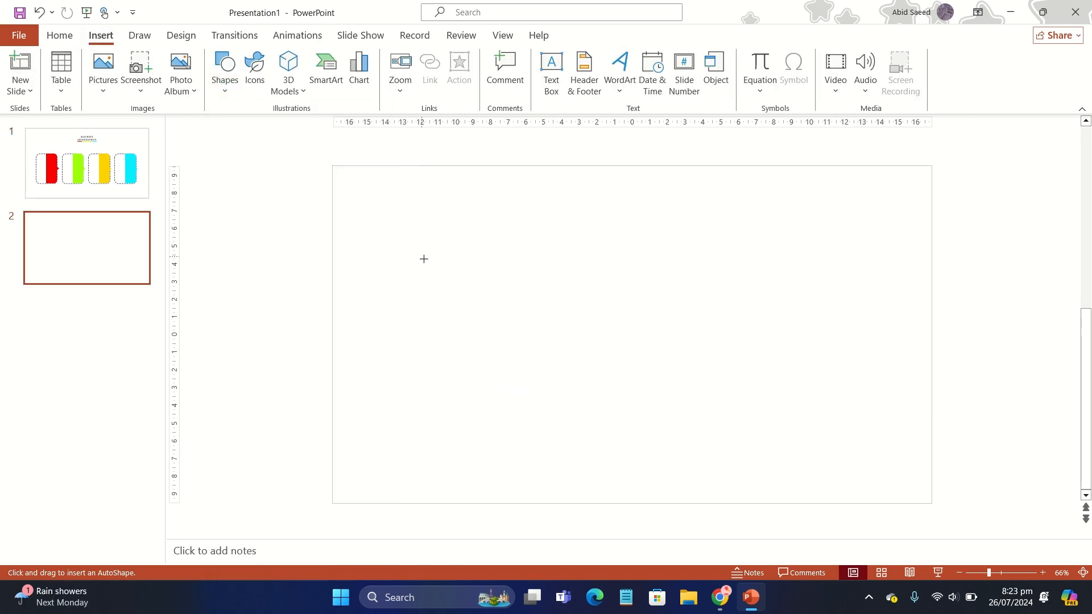
pyautogui.moveTo(432, 271); pyautogui.dragTo(529, 408)
# - Give the rounded rectangle a shadow and a bevelled preset effect, and remove its outline
pyautogui.click(536, 90)
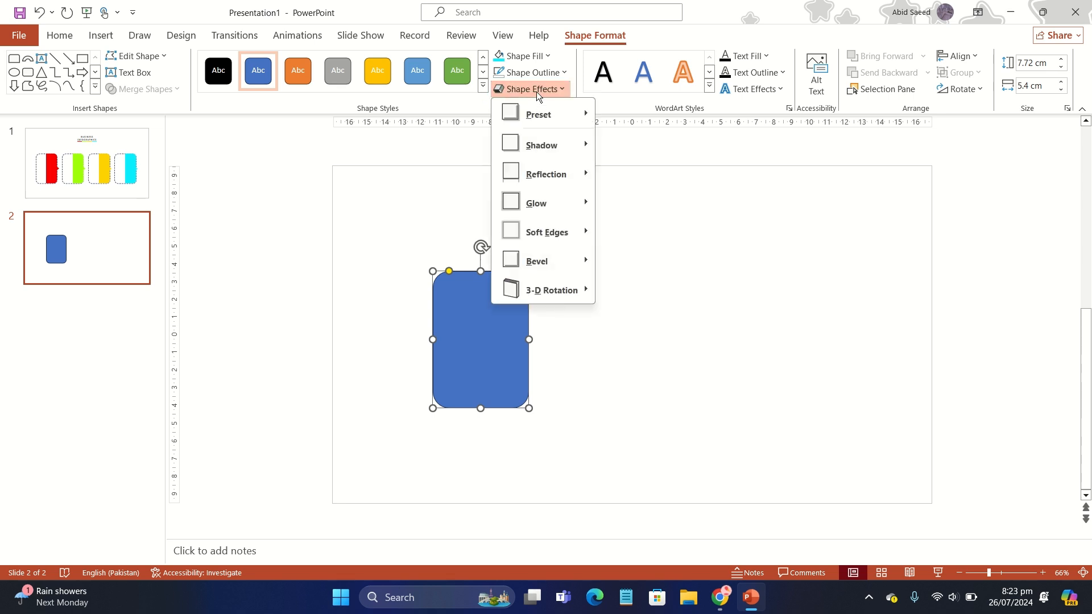
pyautogui.moveTo(558, 145)
pyautogui.click(622, 178)
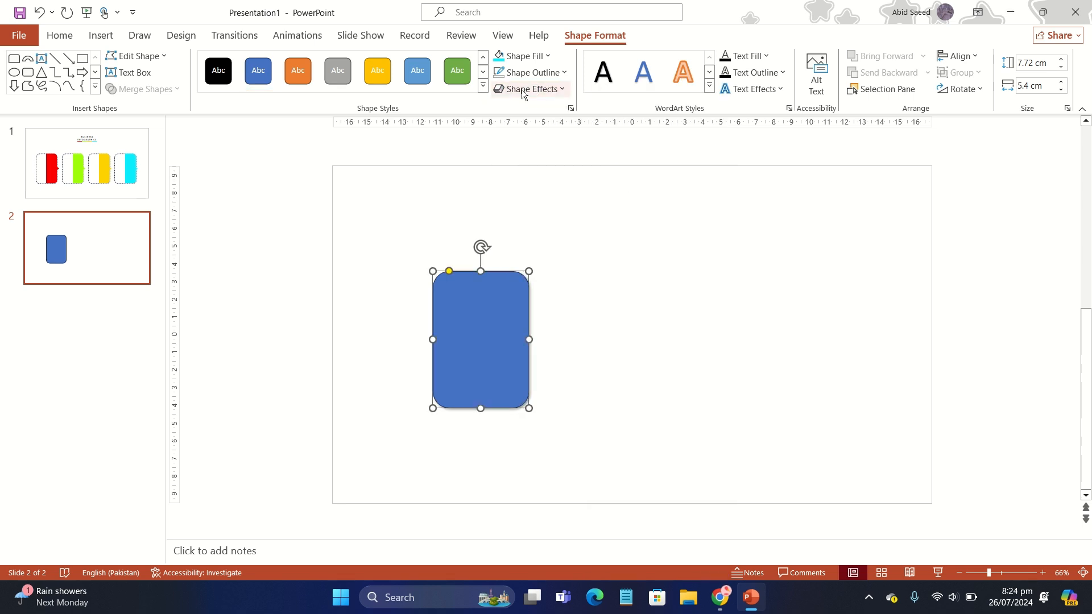
pyautogui.click(537, 90)
pyautogui.moveTo(541, 115)
pyautogui.click(736, 208)
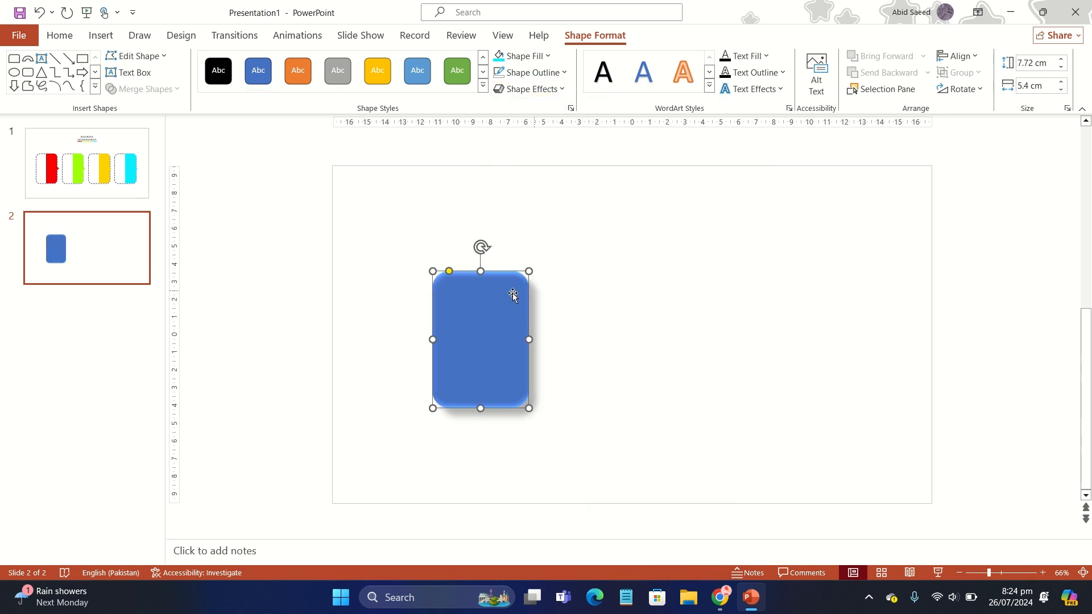
pyautogui.click(530, 72)
pyautogui.click(536, 261)
# - Move the bevelled rectangle to the first slide, over the first card, and shrink it to about 7.15 cm high by 4.69 cm wide
pyautogui.hotkey('ctrl', 'x')
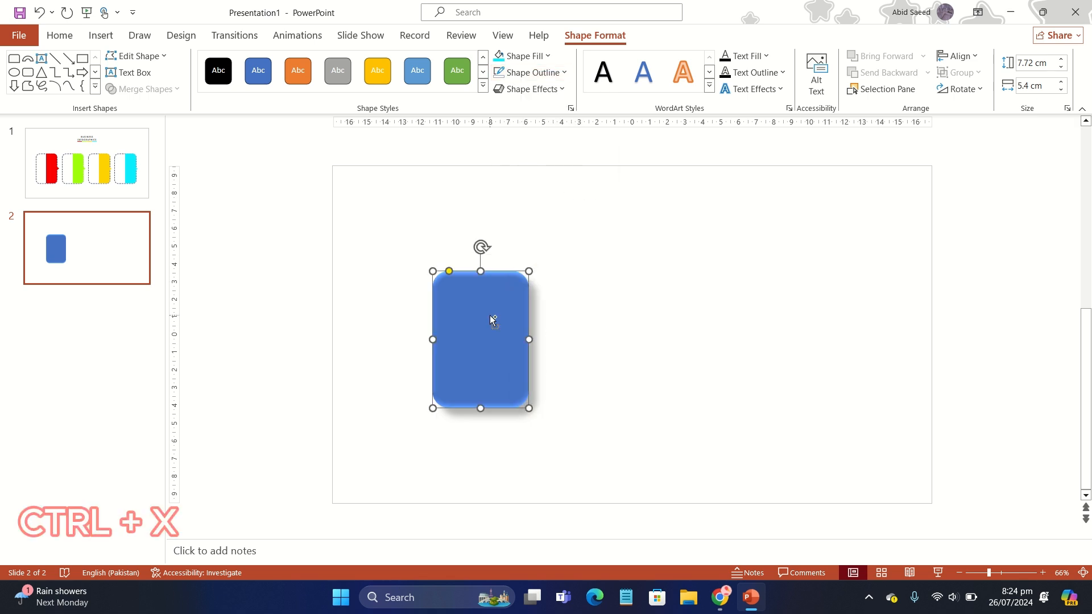
pyautogui.click(128, 182)
pyautogui.hotkey('ctrl', 'v')
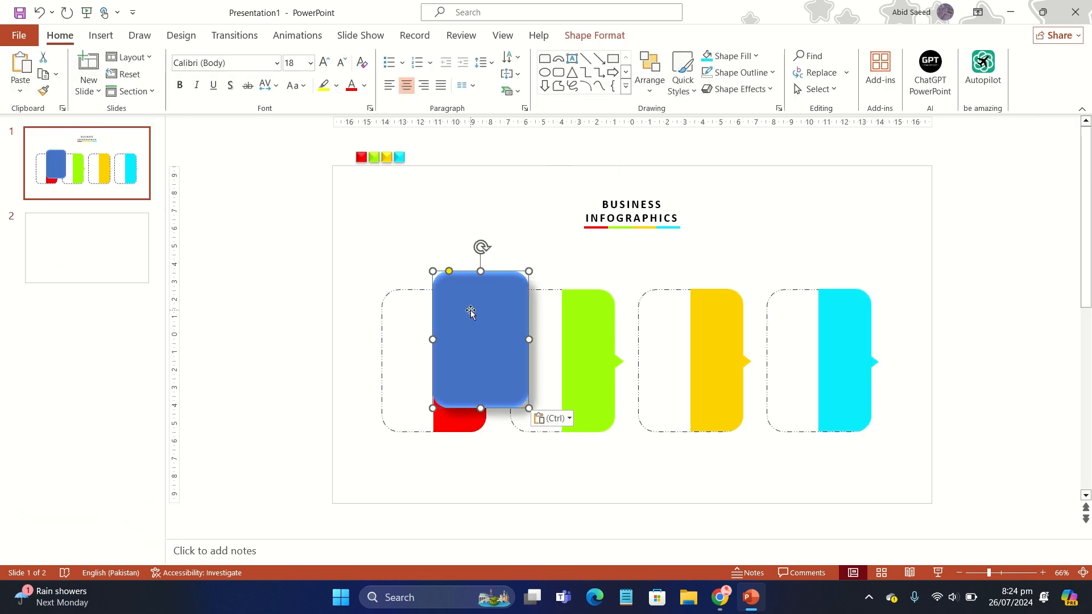
pyautogui.moveTo(471, 309); pyautogui.dragTo(427, 331)
pyautogui.moveTo(486, 429); pyautogui.dragTo(482, 428)
pyautogui.moveTo(434, 378); pyautogui.dragTo(435, 381)
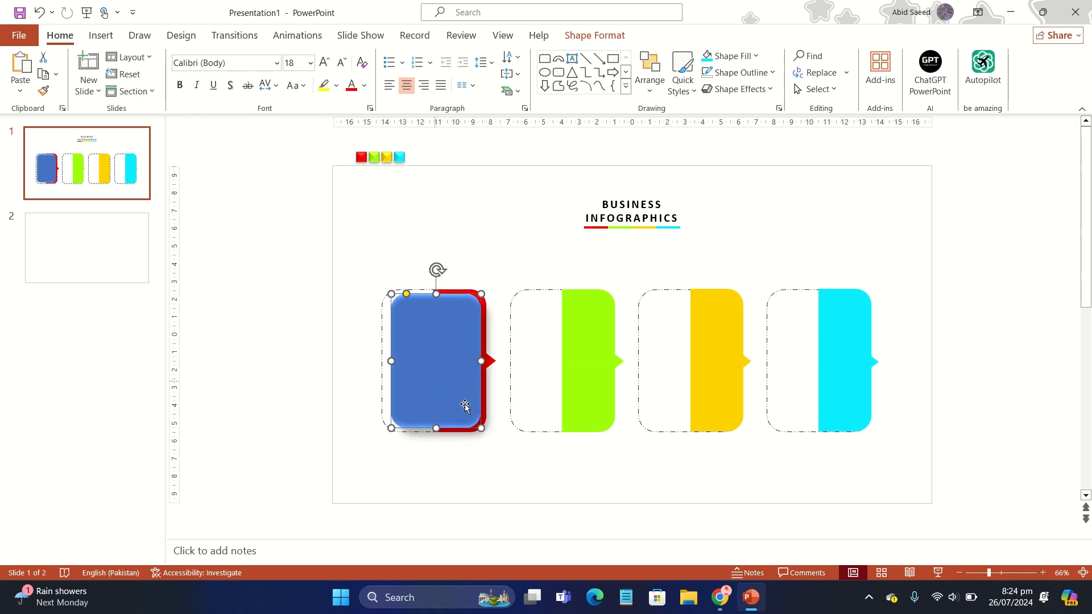
pyautogui.moveTo(480, 426); pyautogui.dragTo(471, 426)
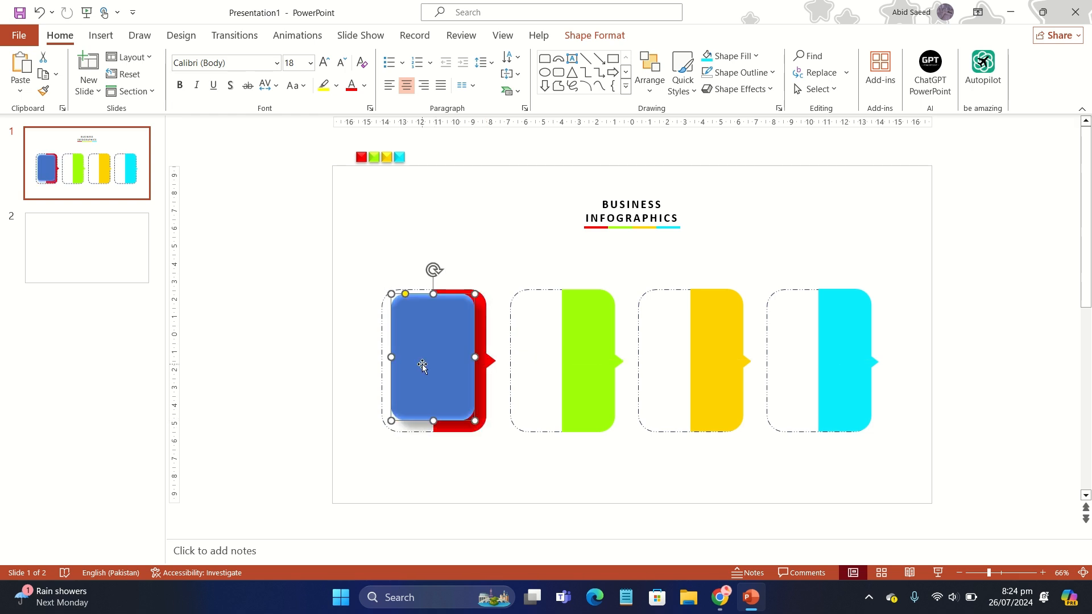
# - Duplicate the bevelled rectangle three times so that one copy lies over each of the other three cards
pyautogui.moveTo(419, 361); pyautogui.dragTo(548, 355)
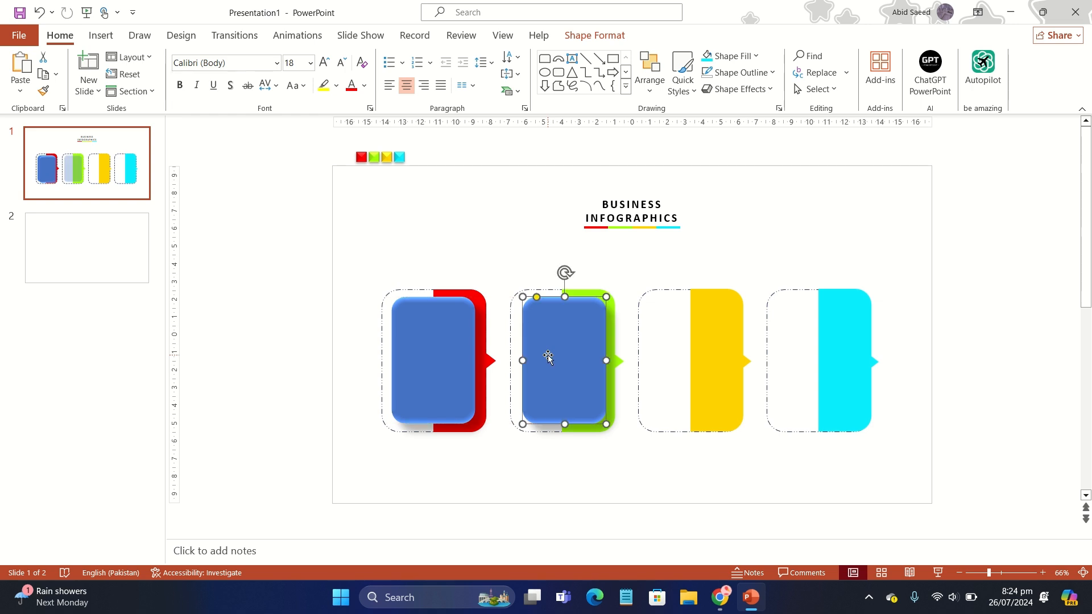
pyautogui.hotkey('ctrl', 'd')
pyautogui.hotkey('ctrl', 'd')
pyautogui.click(937, 332)
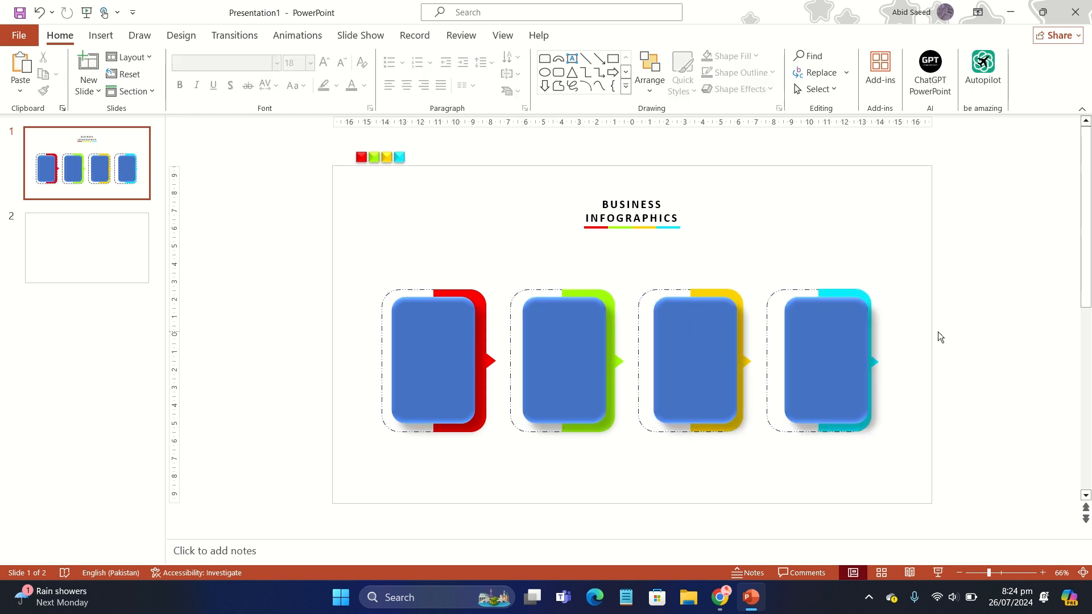
# - Shift the rectangle copies on the fourth, third and second cards slightly so that each is centred within its card
pyautogui.click(841, 344)
pyautogui.moveTo(838, 347); pyautogui.dragTo(832, 343)
pyautogui.click(932, 478)
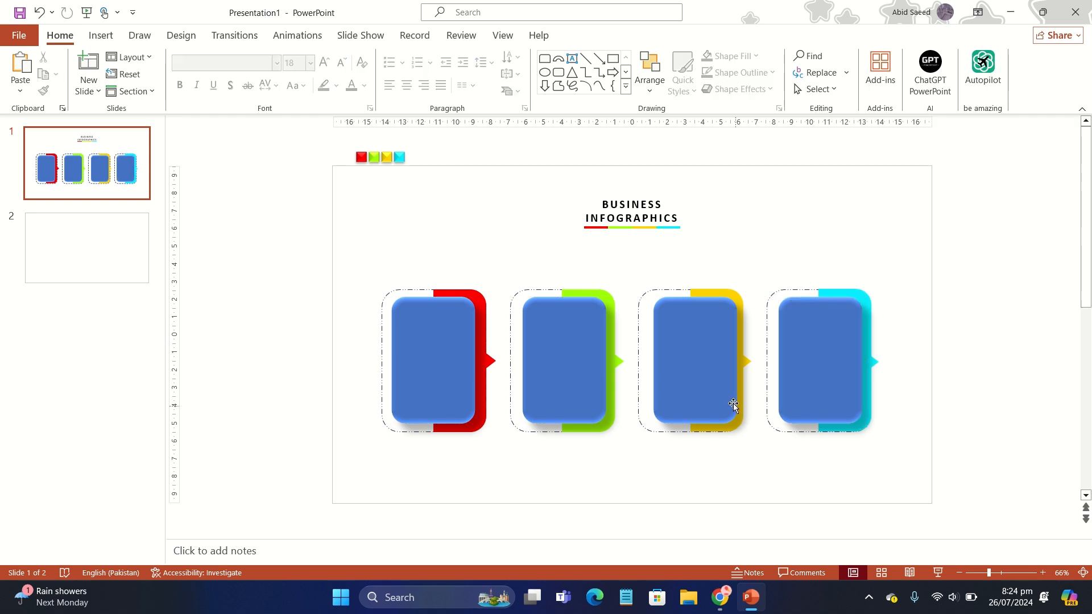
pyautogui.click(700, 380)
pyautogui.moveTo(699, 380); pyautogui.dragTo(696, 380)
pyautogui.moveTo(561, 367); pyautogui.dragTo(559, 367)
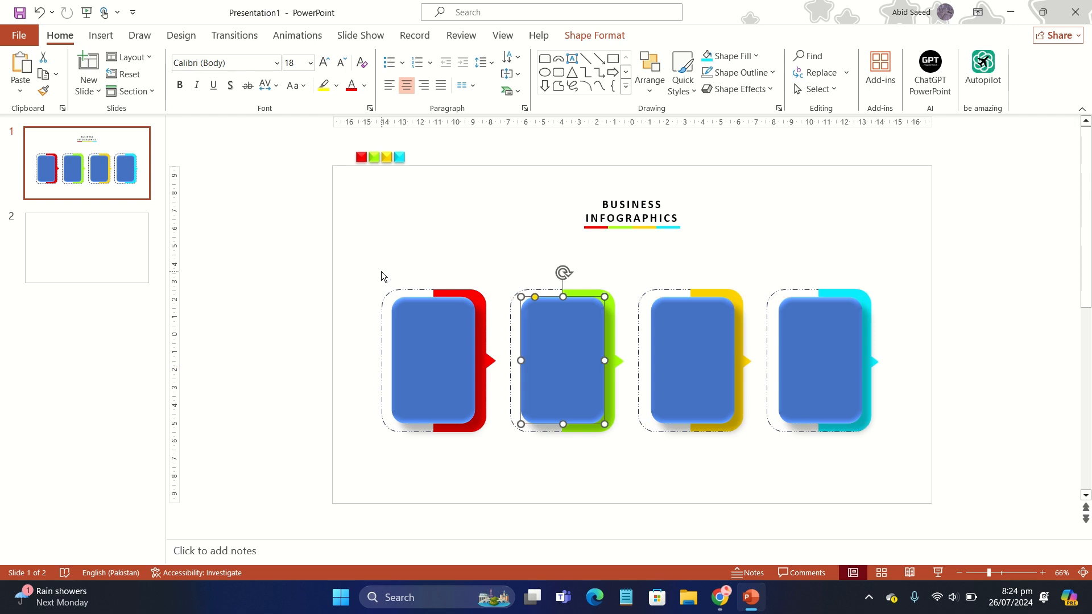
pyautogui.click(381, 271)
# - Fill all four bevelled rectangles on the cards with light grey
pyautogui.click(434, 334)
pyautogui.click(609, 38)
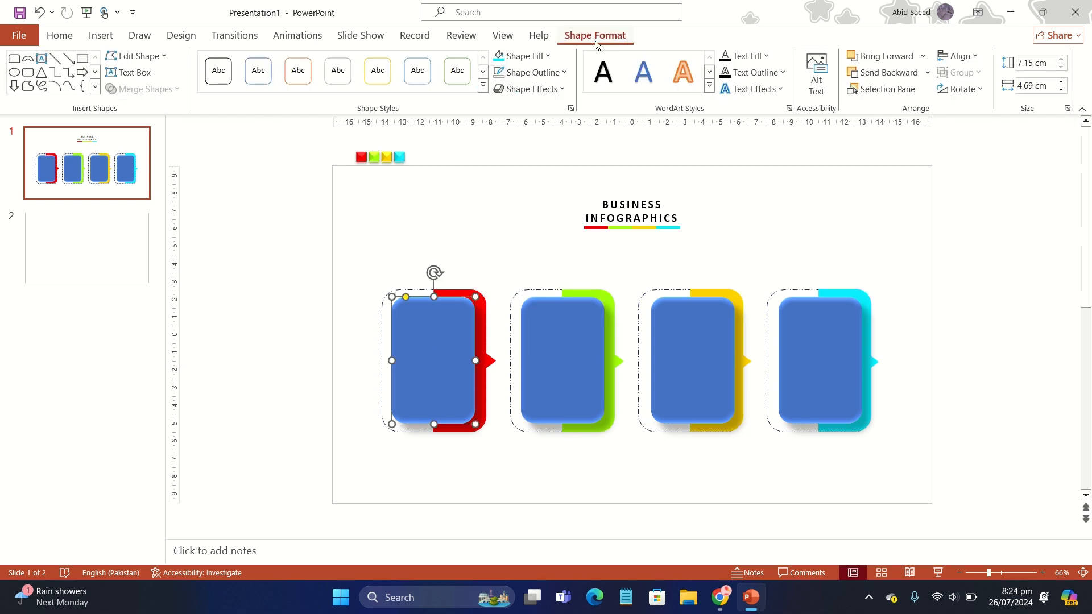
pyautogui.click(523, 56)
pyautogui.click(497, 112)
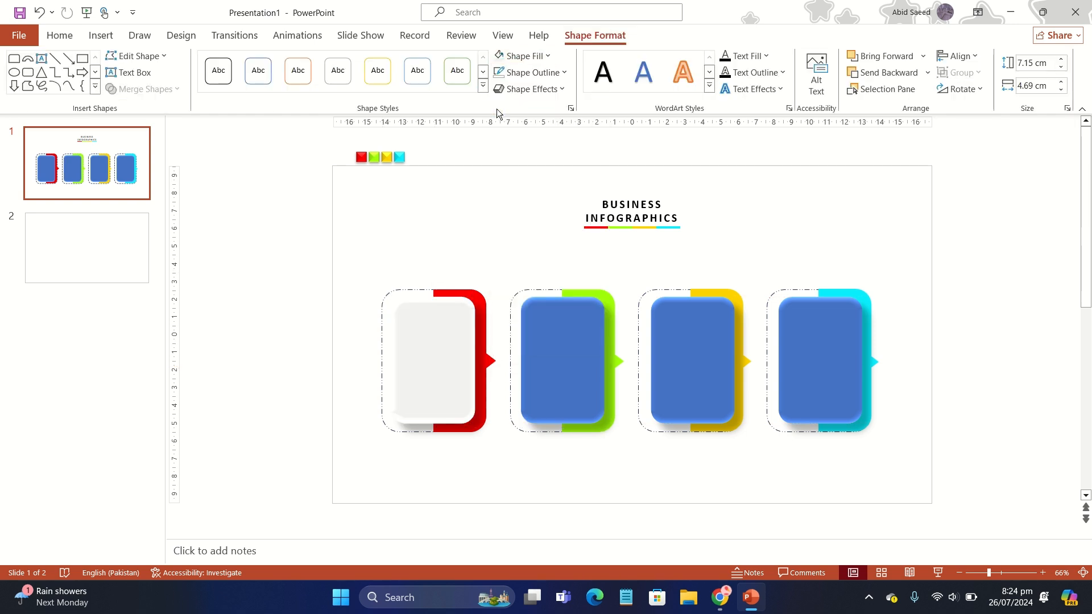
pyautogui.click(544, 319)
pyautogui.click(526, 57)
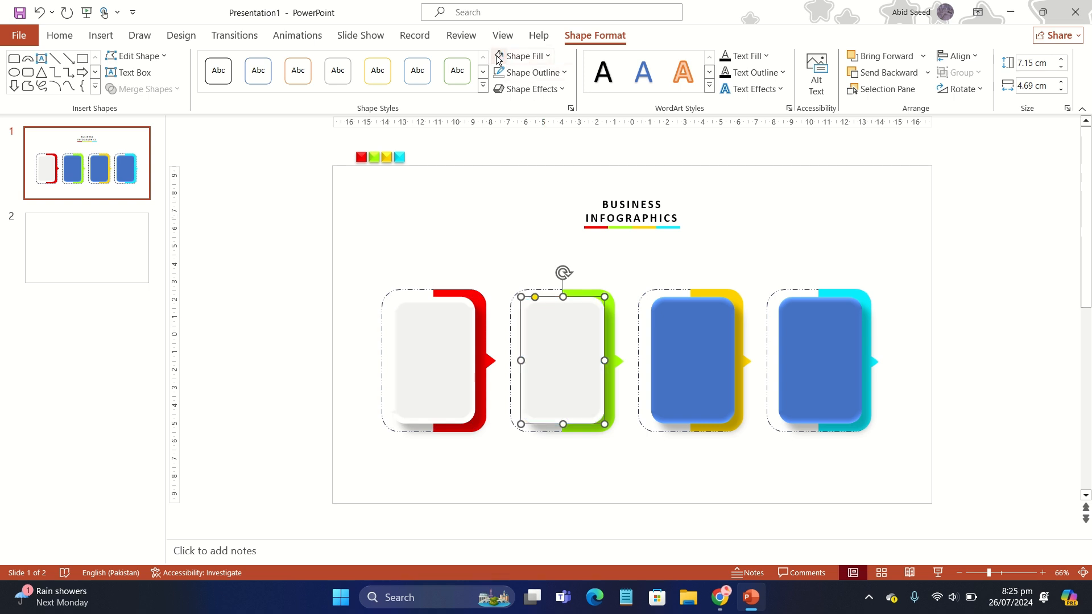
pyautogui.click(706, 346)
pyautogui.click(496, 58)
pyautogui.click(805, 333)
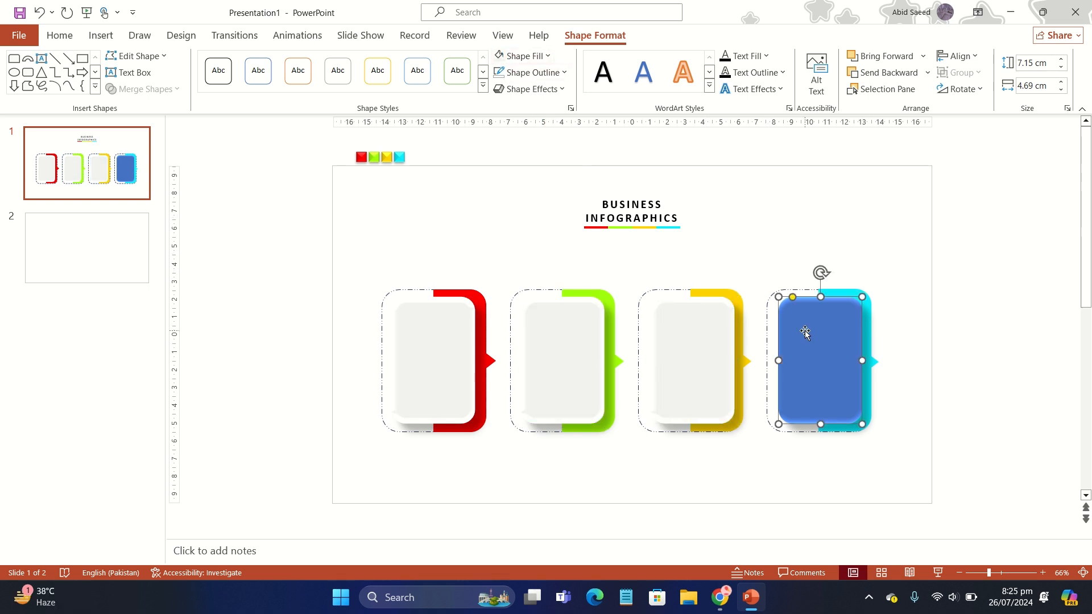
pyautogui.click(496, 59)
pyautogui.click(409, 219)
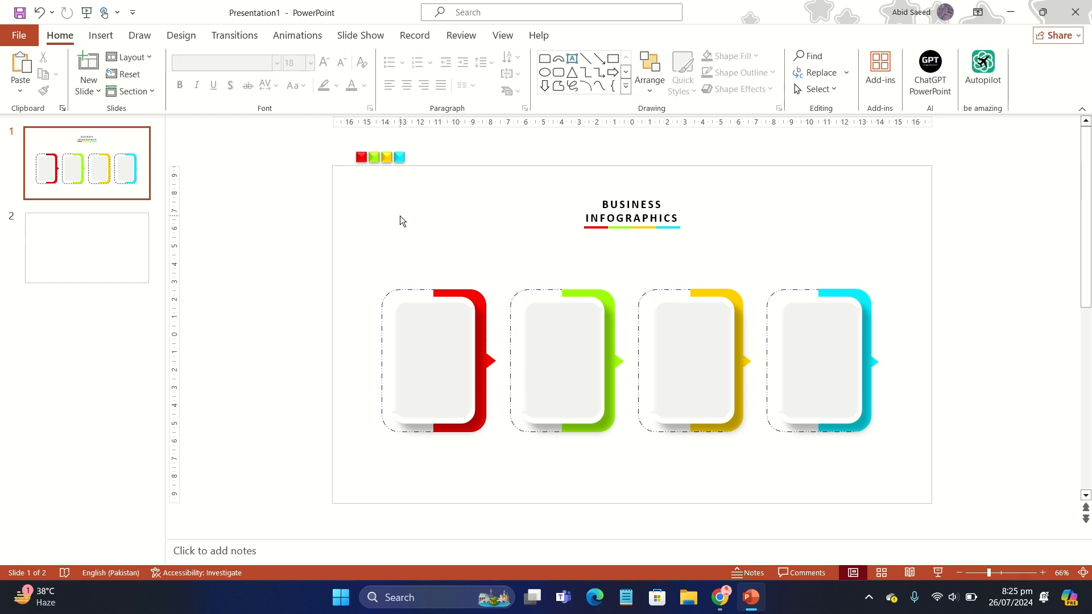
# - Draw a small circle about 0.55 cm high and 0.57 cm wide on the first card's dashed edge, opposite its red pointer
pyautogui.click(105, 34)
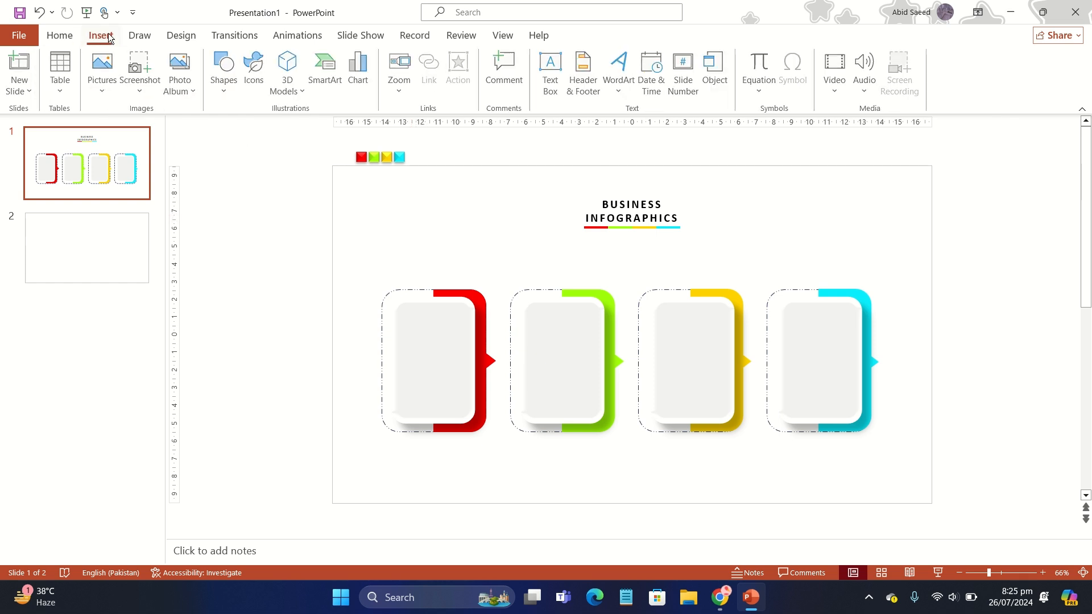
pyautogui.click(224, 71)
pyautogui.click(299, 131)
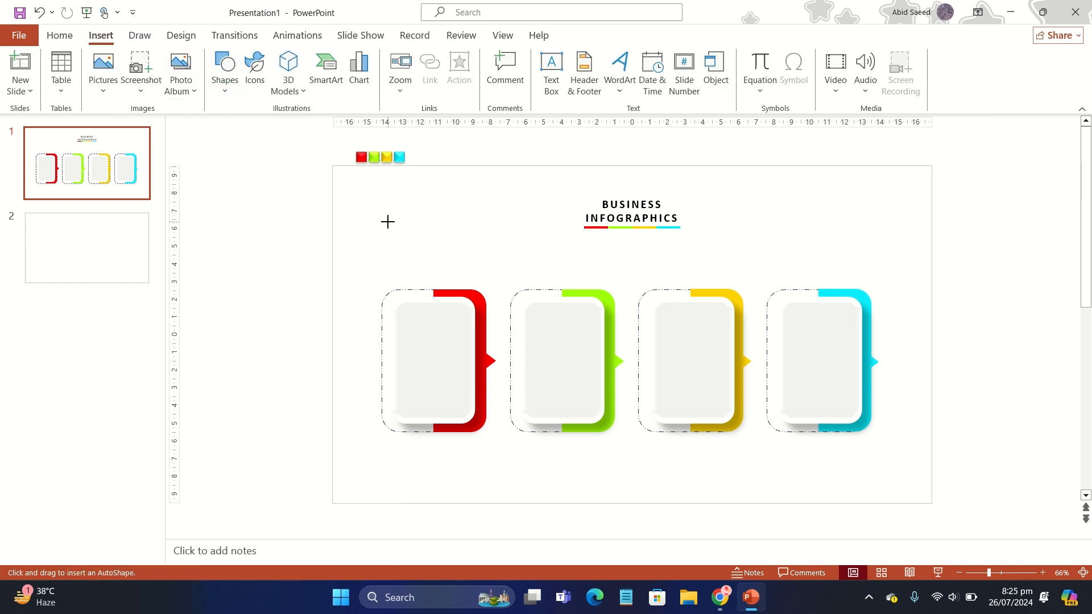
pyautogui.moveTo(399, 232); pyautogui.dragTo(381, 397)
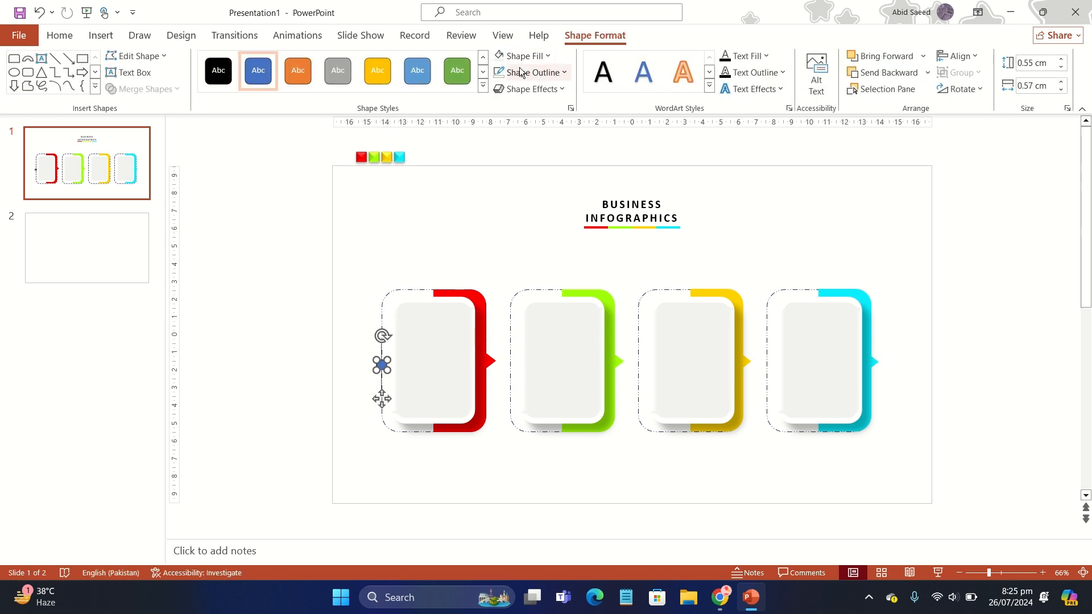
# - Remove the small circle's outline and fill it with the red used on the first card
pyautogui.click(533, 72)
pyautogui.click(528, 268)
pyautogui.click(530, 60)
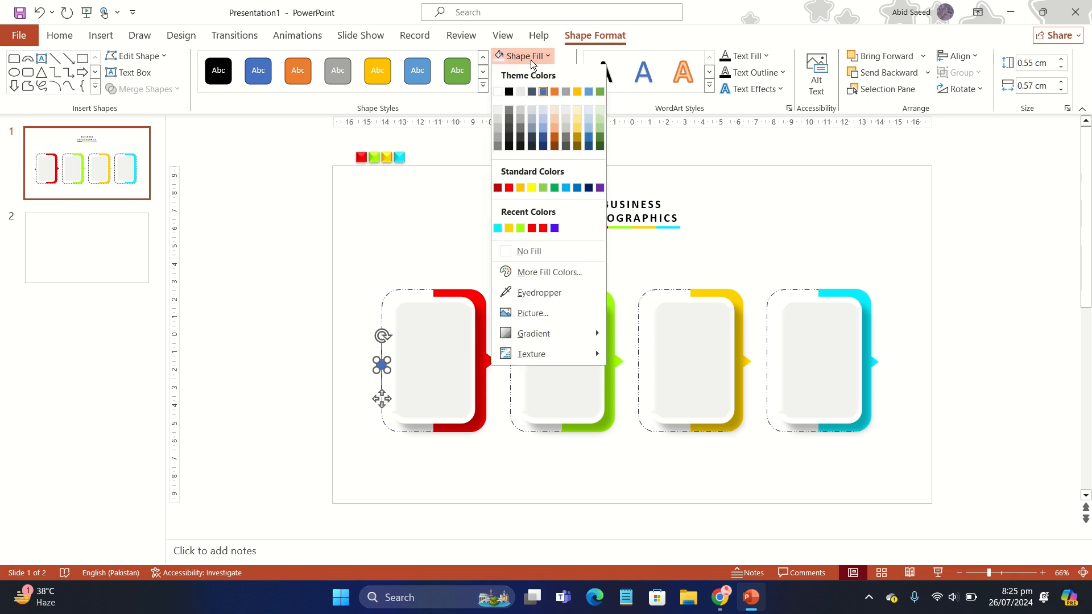
pyautogui.click(533, 230)
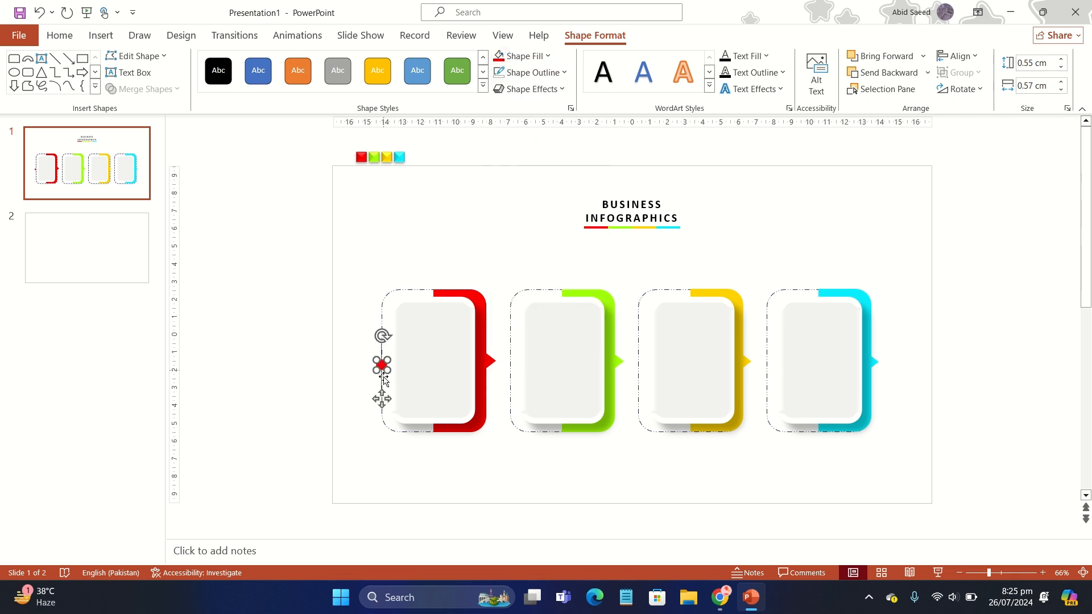
# - Duplicate the red circle onto the second card's dashed edge and fill the copy with the card's green
pyautogui.moveTo(383, 395); pyautogui.dragTo(511, 393)
pyautogui.hotkey('ctrl', 'd')
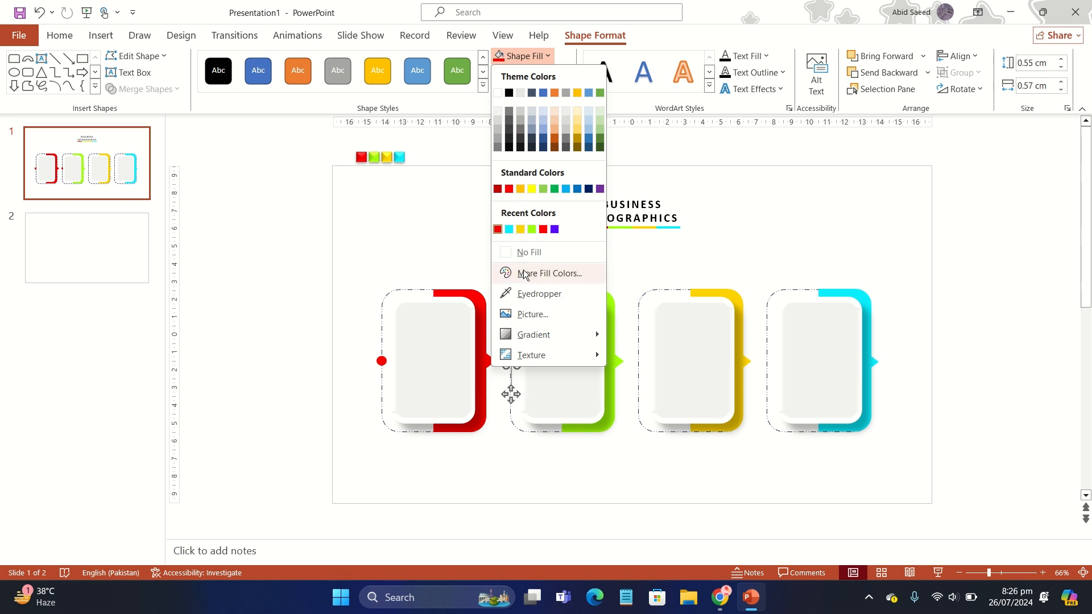
pyautogui.click(531, 229)
# - Duplicate the green circle onto the third card's dashed edge, fill the copy with yellow and nudge it onto the line
pyautogui.hotkey('ctrl', 'd')
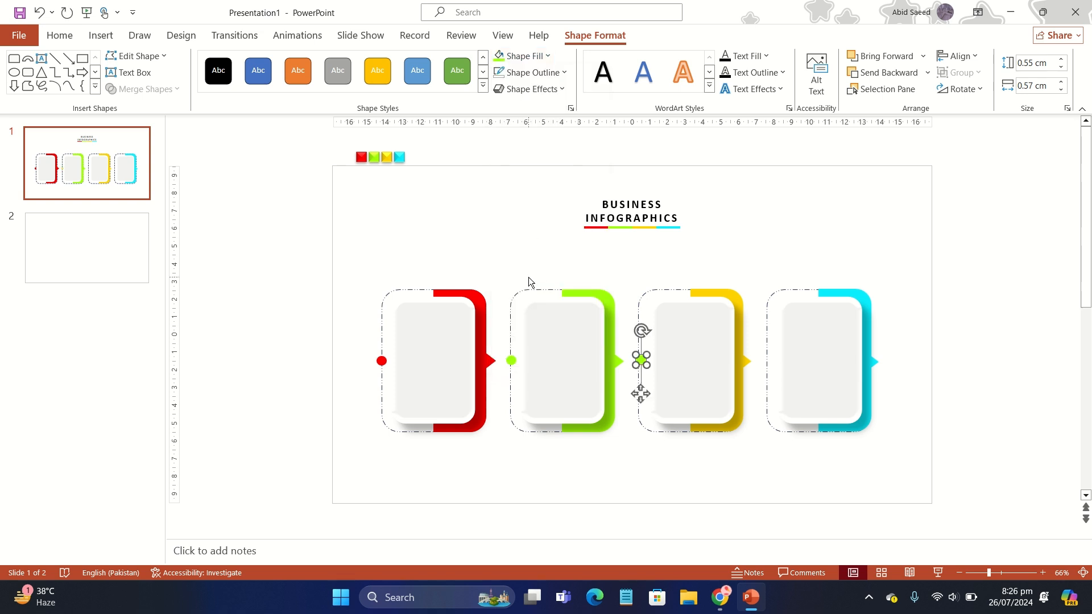
pyautogui.click(526, 55)
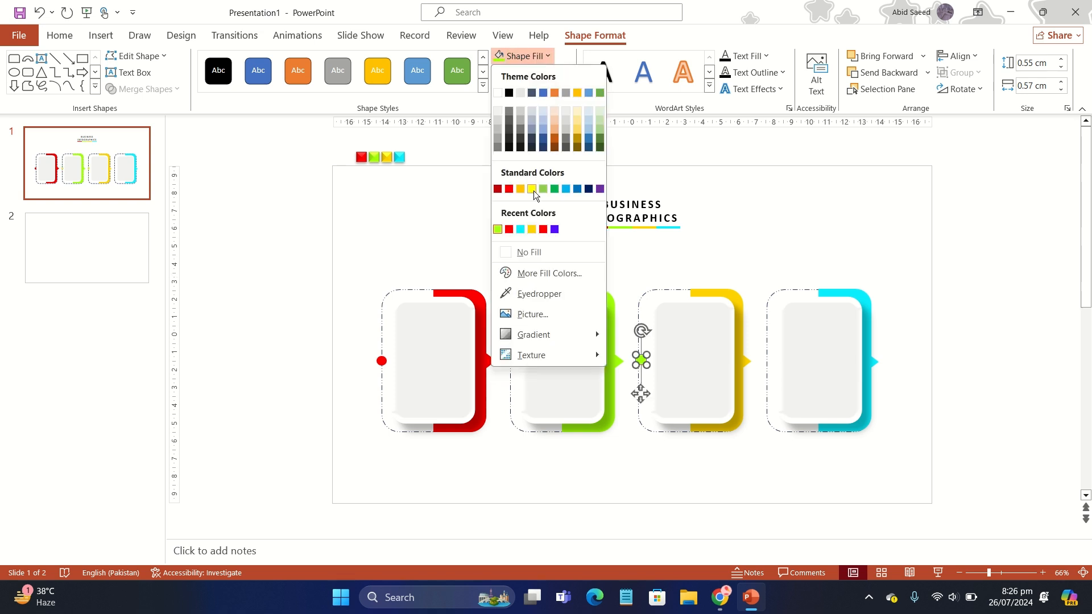
pyautogui.click(532, 230)
pyautogui.moveTo(640, 393); pyautogui.dragTo(637, 394)
# - Duplicate the yellow circle onto the fourth card's dashed edge and fill the copy with cyan
pyautogui.hotkey('ctrl', 'd')
pyautogui.click(546, 56)
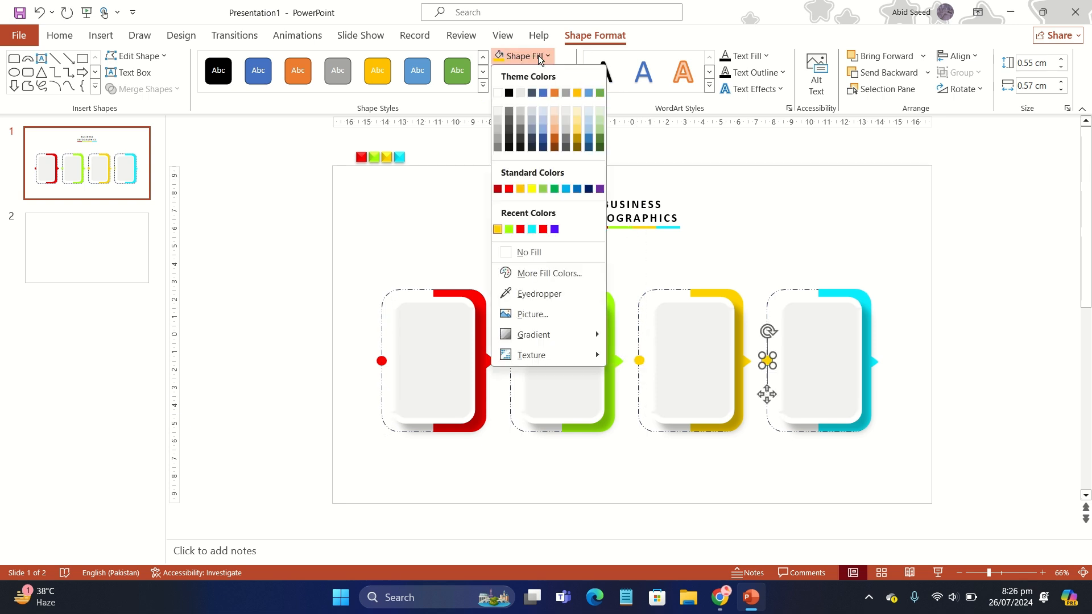
pyautogui.click(534, 227)
pyautogui.click(807, 252)
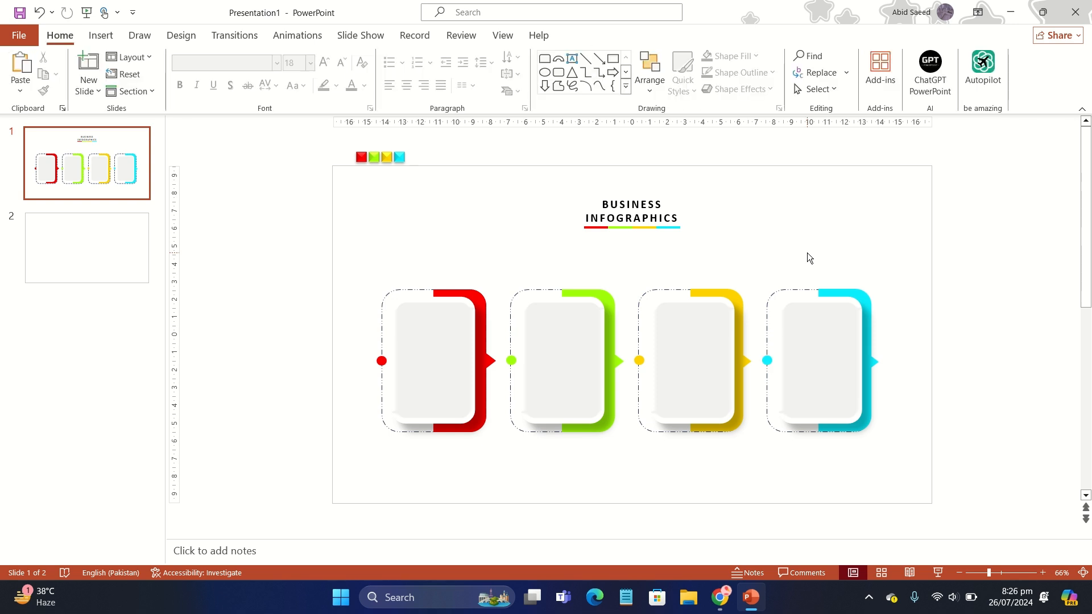
# - Insert four stock icons on the slide: the atom, the bar chart, the row of books and the target with arrow
pyautogui.click(101, 35)
pyautogui.click(258, 70)
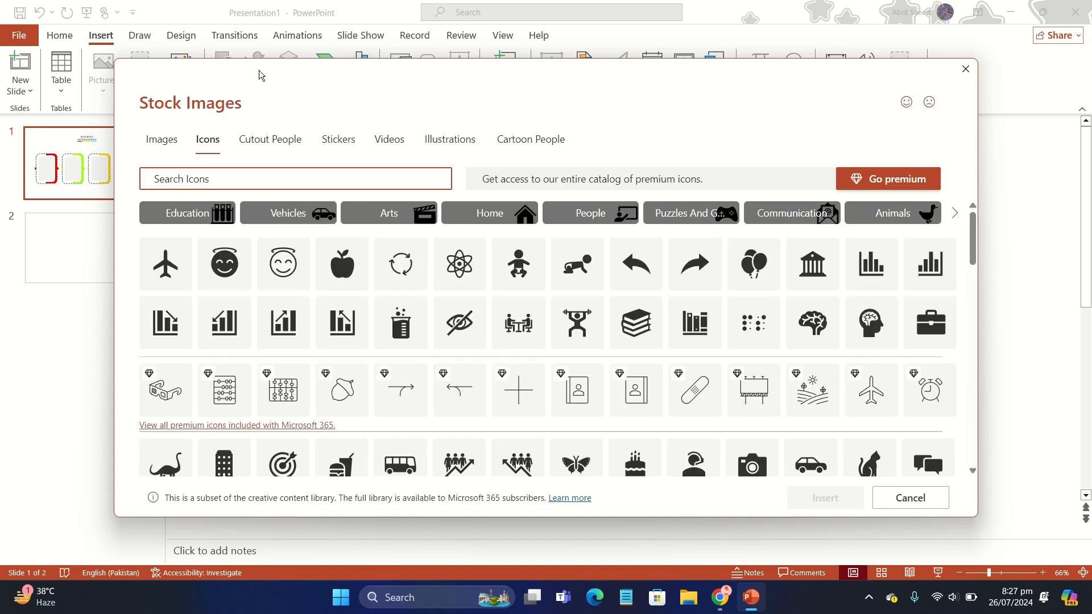
pyautogui.click(476, 248)
pyautogui.click(476, 248)
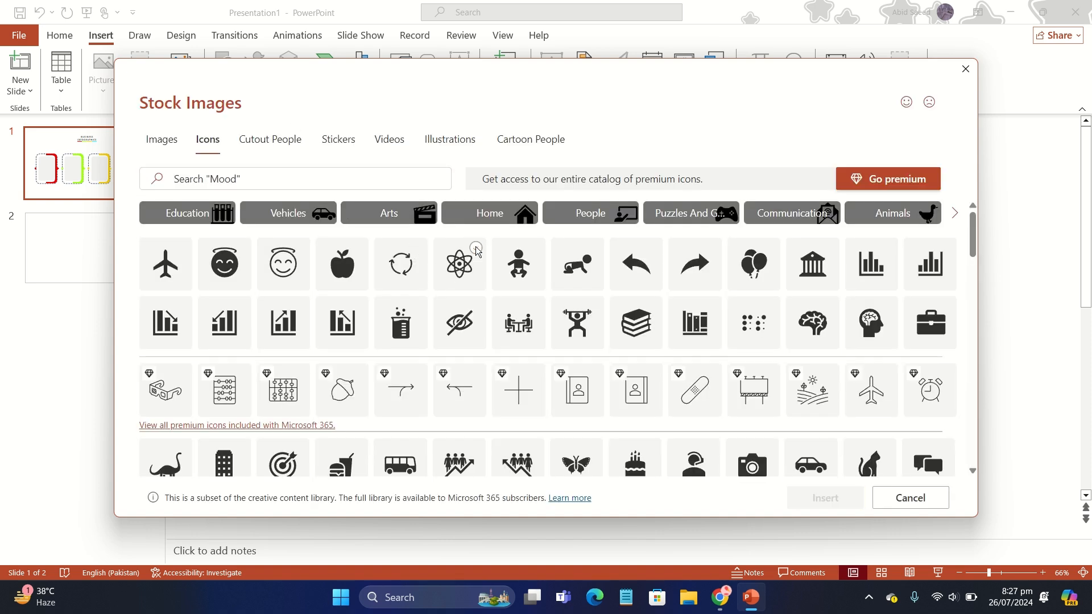
pyautogui.click(476, 249)
pyautogui.click(886, 249)
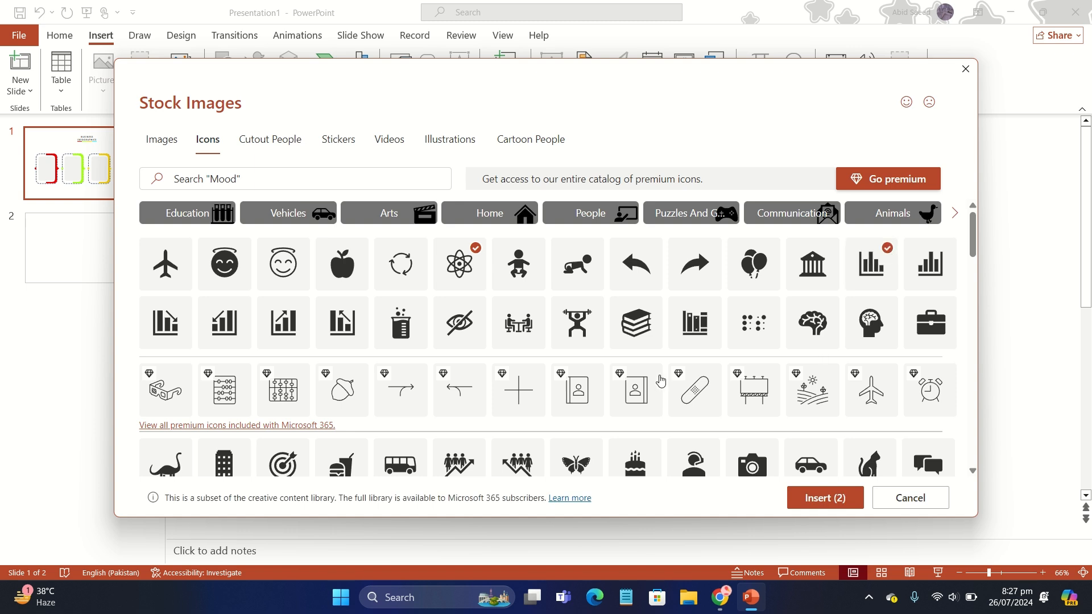
pyautogui.scroll(-2, 659, 381)
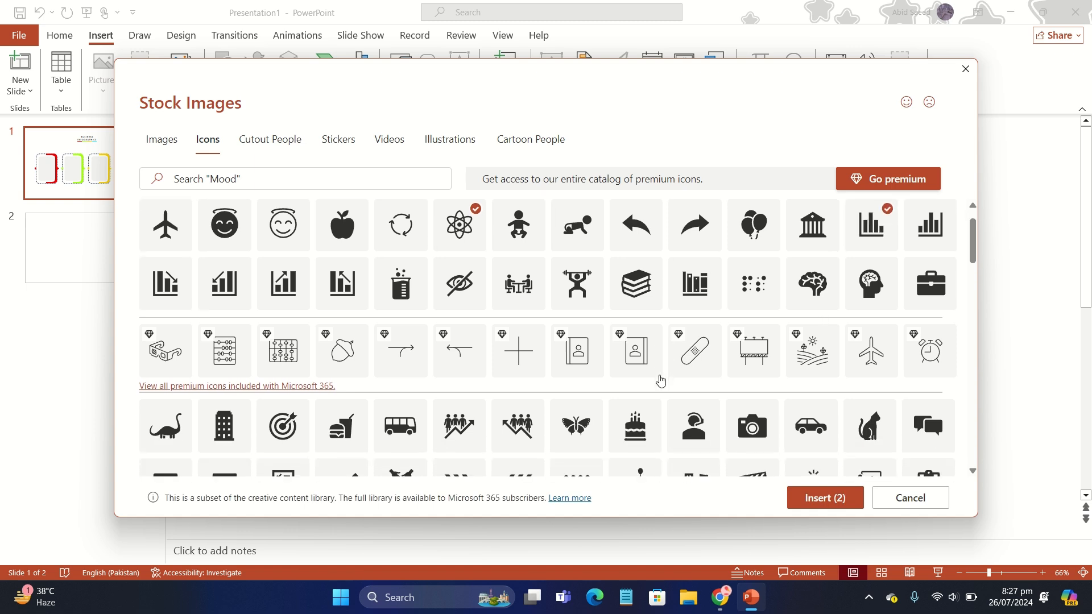
pyautogui.click(711, 264)
pyautogui.scroll(-3, 712, 267)
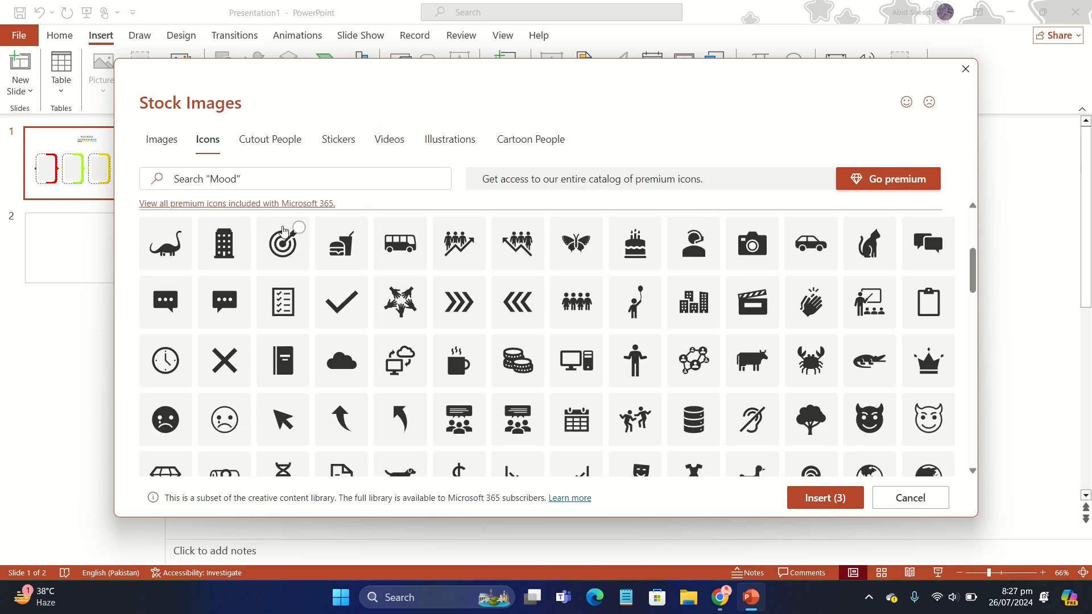
pyautogui.click(284, 236)
pyautogui.click(795, 507)
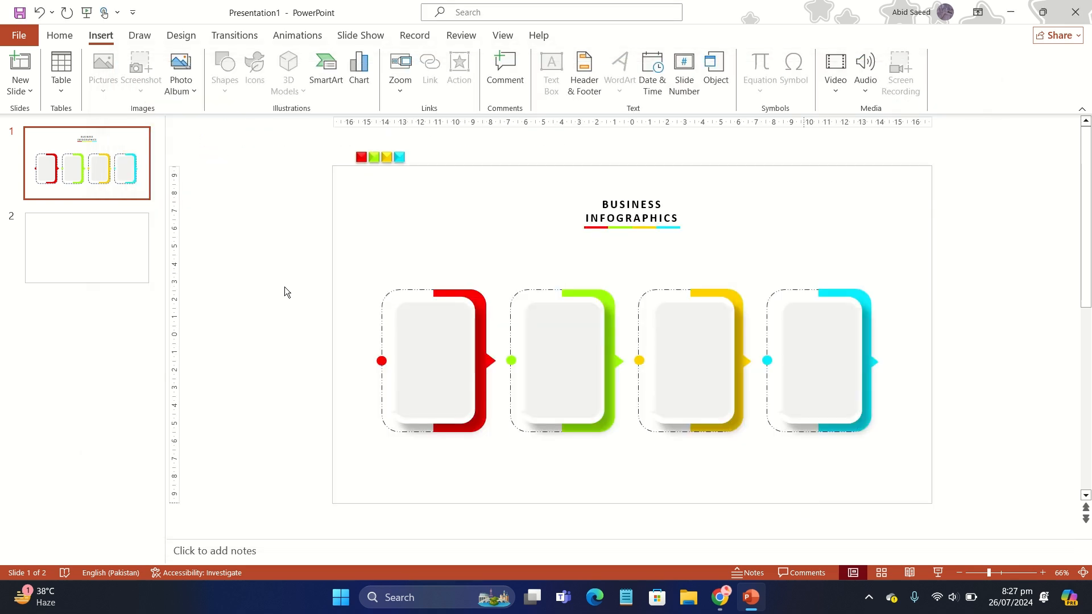
# - Shrink the target icon to 1.27 cm and line up the target, atom, bar chart and books icons in a row above the first two cards
pyautogui.moveTo(435, 315); pyautogui.dragTo(433, 318)
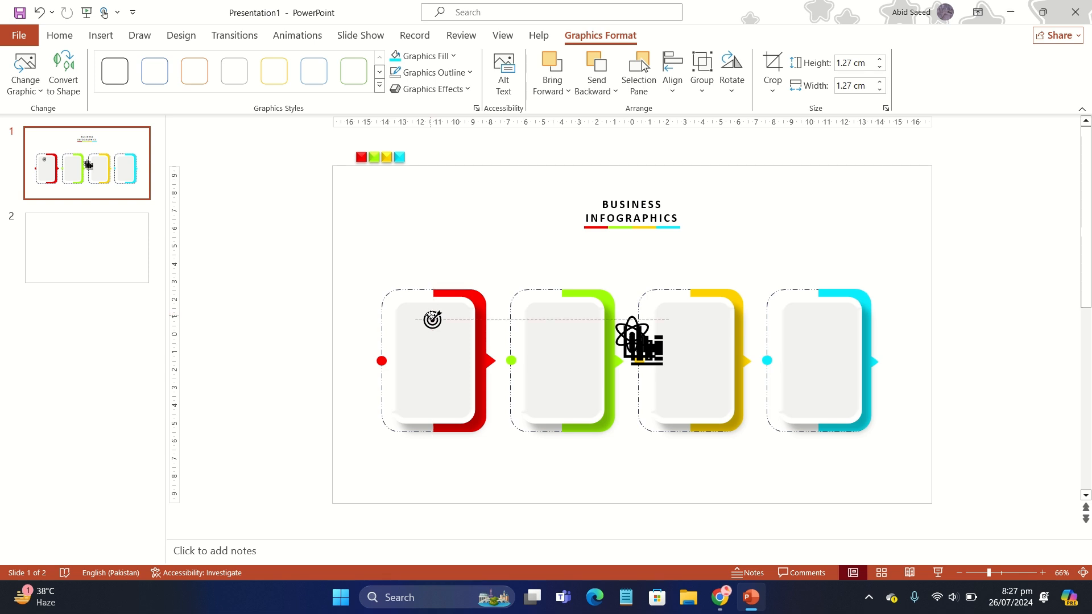
pyautogui.moveTo(639, 354); pyautogui.dragTo(469, 235)
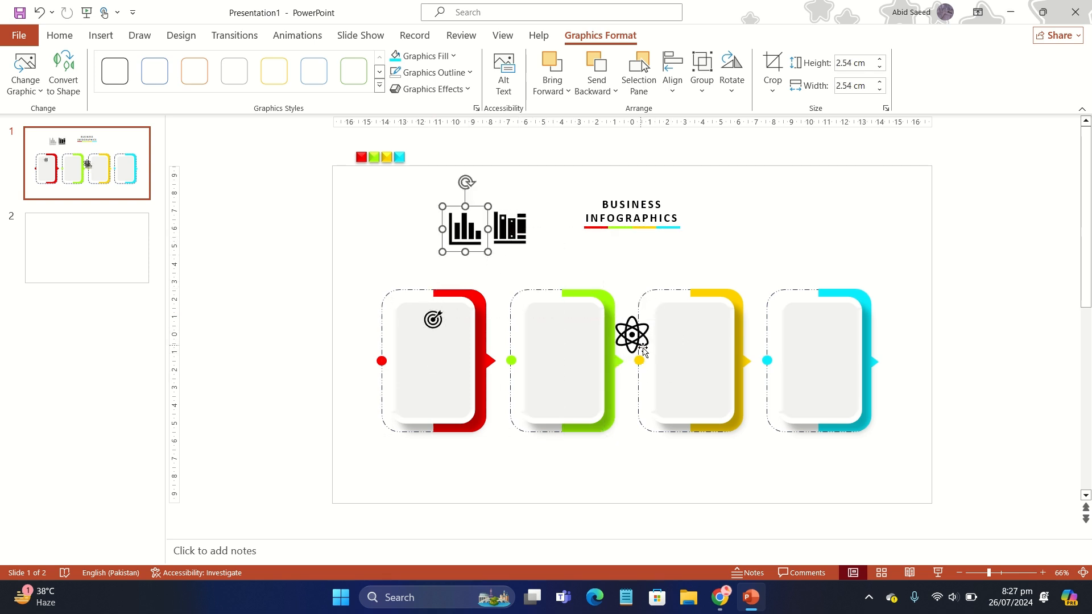
pyautogui.moveTo(632, 334); pyautogui.dragTo(426, 233)
pyautogui.click(432, 321)
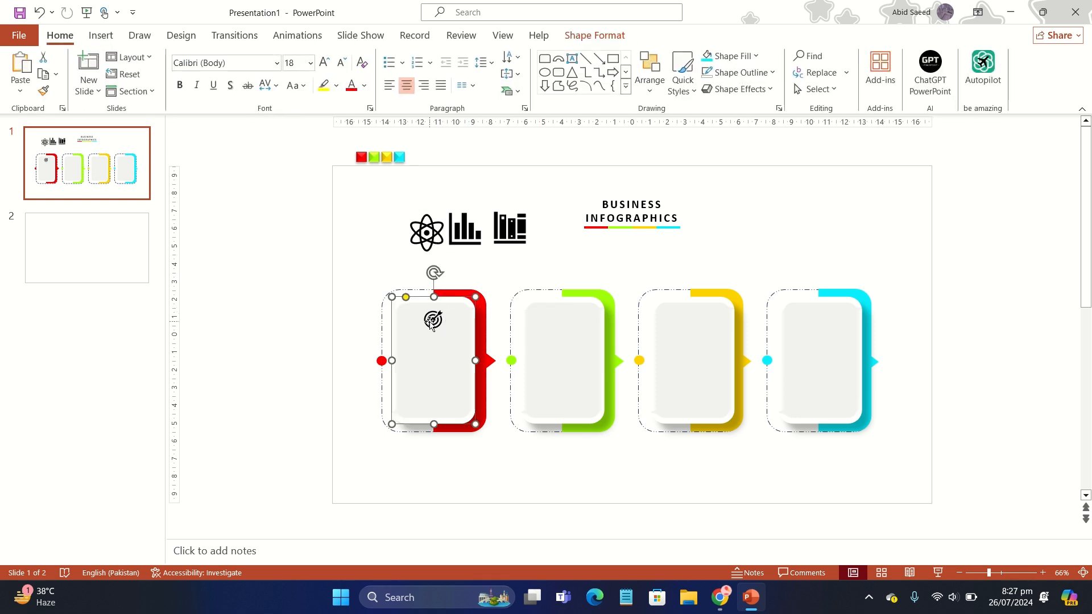
pyautogui.click(433, 322)
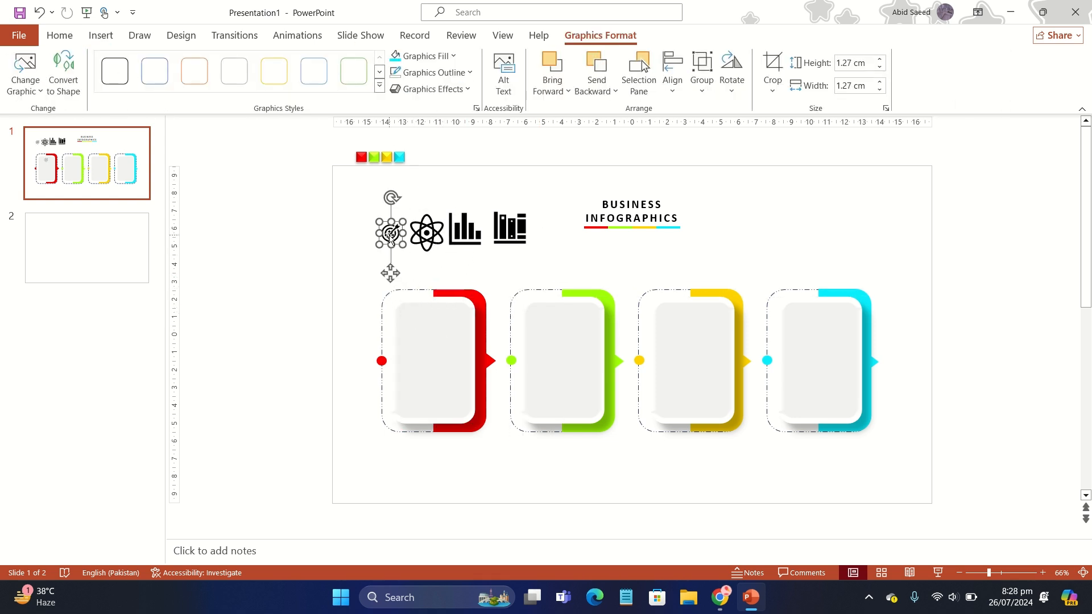